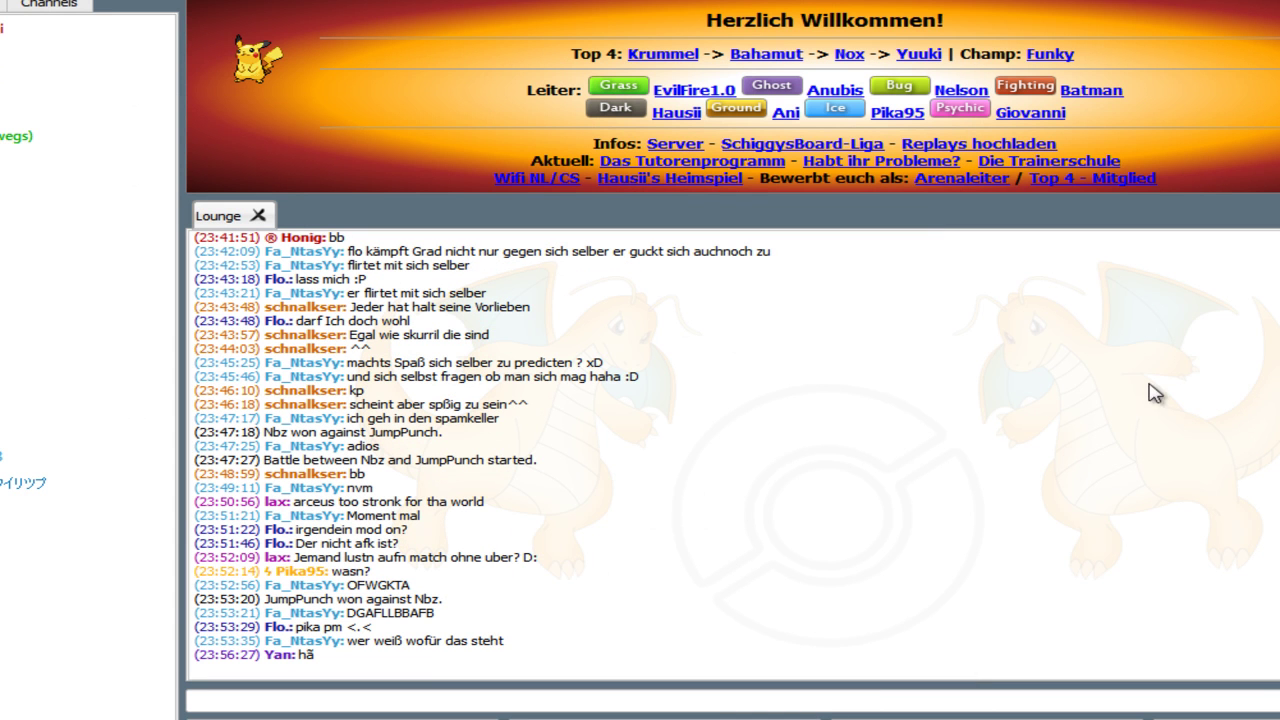
Accept JumpPunch's challenge to start a Nbz versus JumpPunch battle.
{"action": "left_click", "coordinate": [63, 272]}
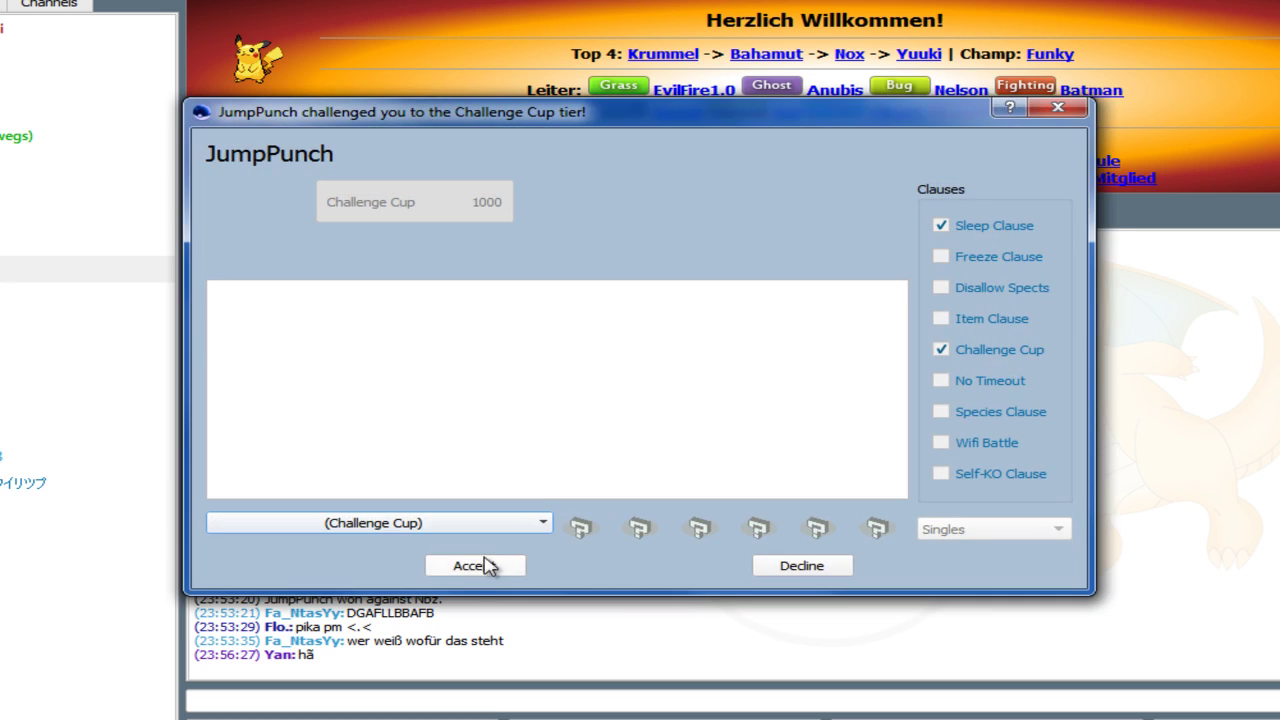
{"action": "left_click", "coordinate": [468, 571]}
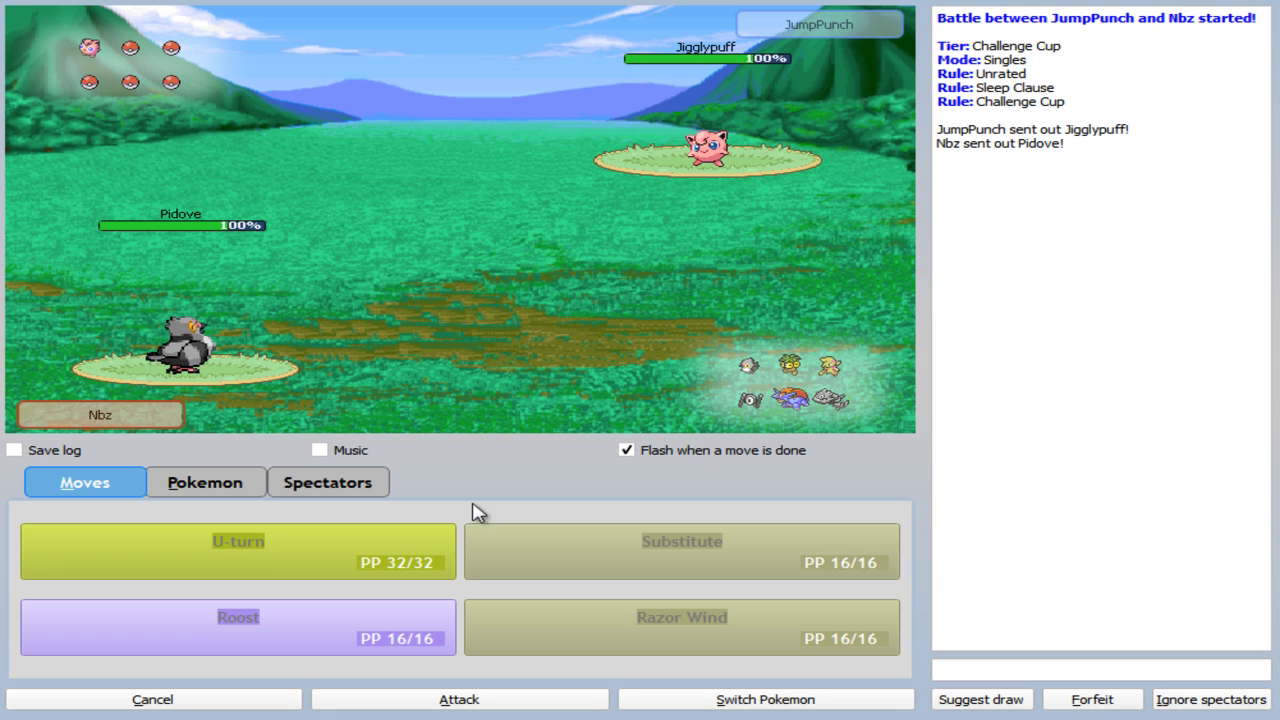
Review the six-Pokemon team, then attack Jigglypuff with Pidove's Substitute and Razor Wind.
{"action": "left_click", "coordinate": [204, 482]}
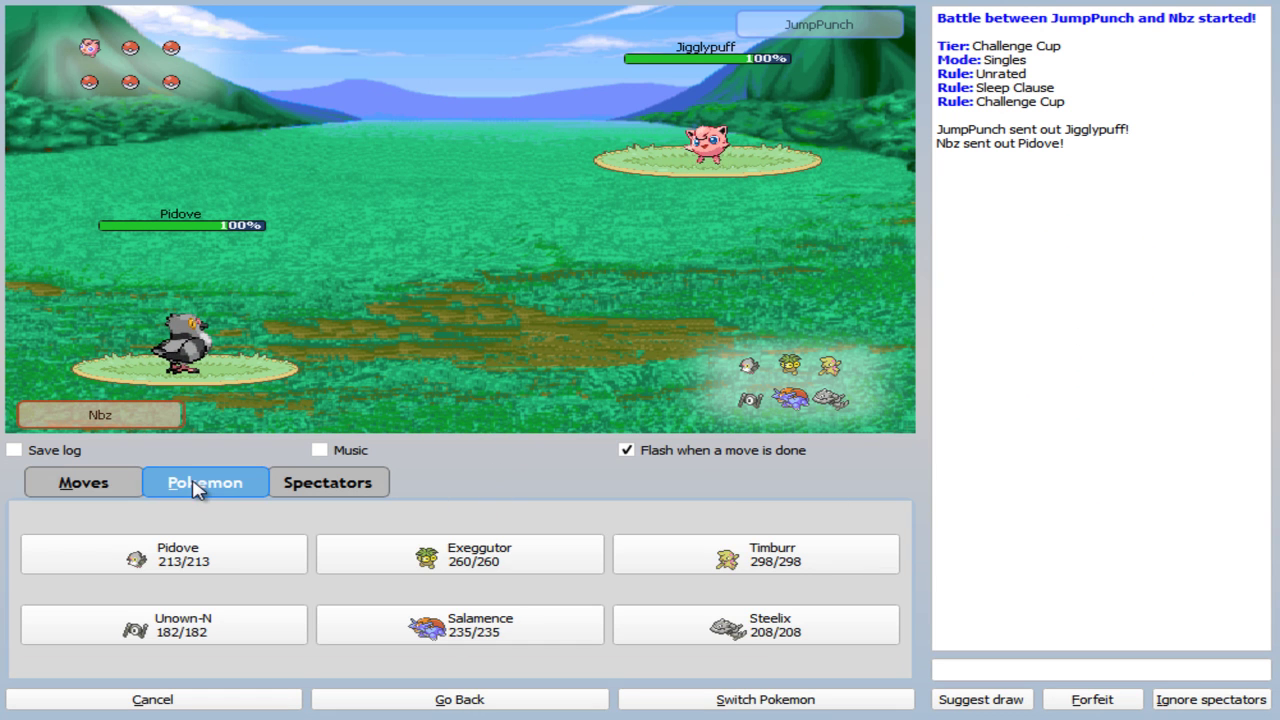
{"action": "left_click", "coordinate": [100, 490]}
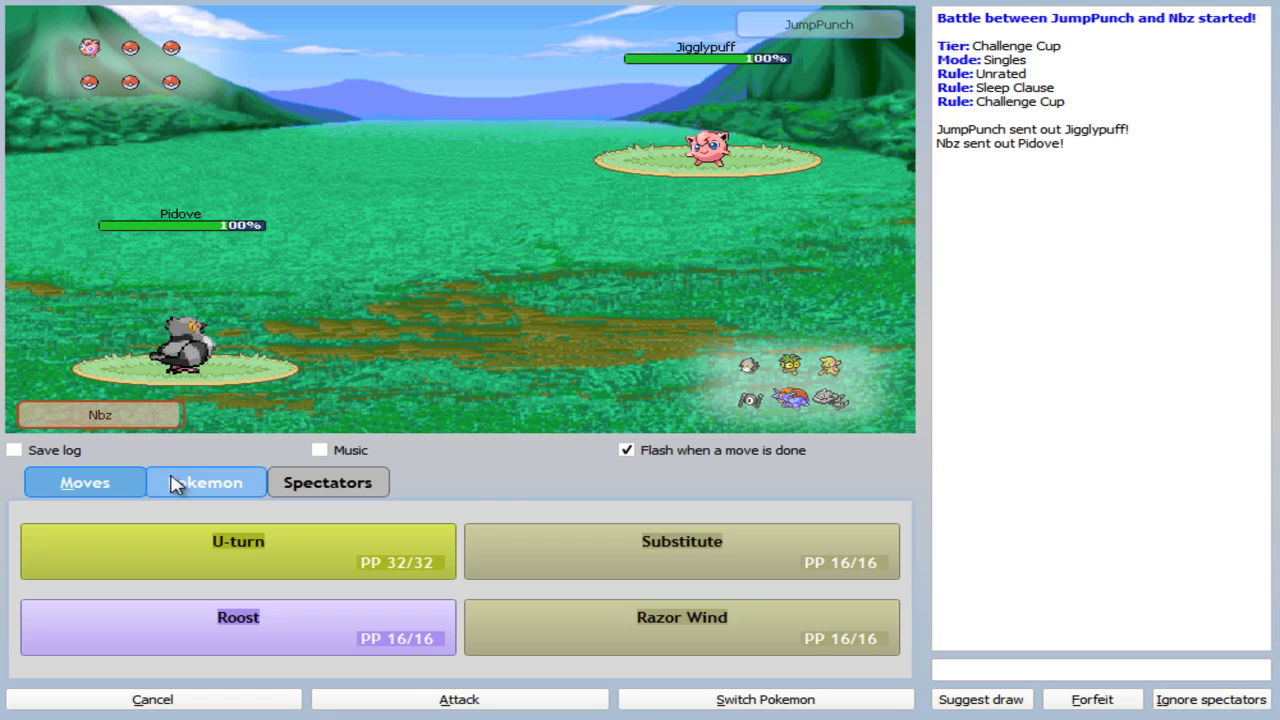
{"action": "left_click", "coordinate": [178, 485]}
{"action": "left_click", "coordinate": [120, 486]}
{"action": "left_click", "coordinate": [210, 486]}
{"action": "left_click", "coordinate": [100, 490]}
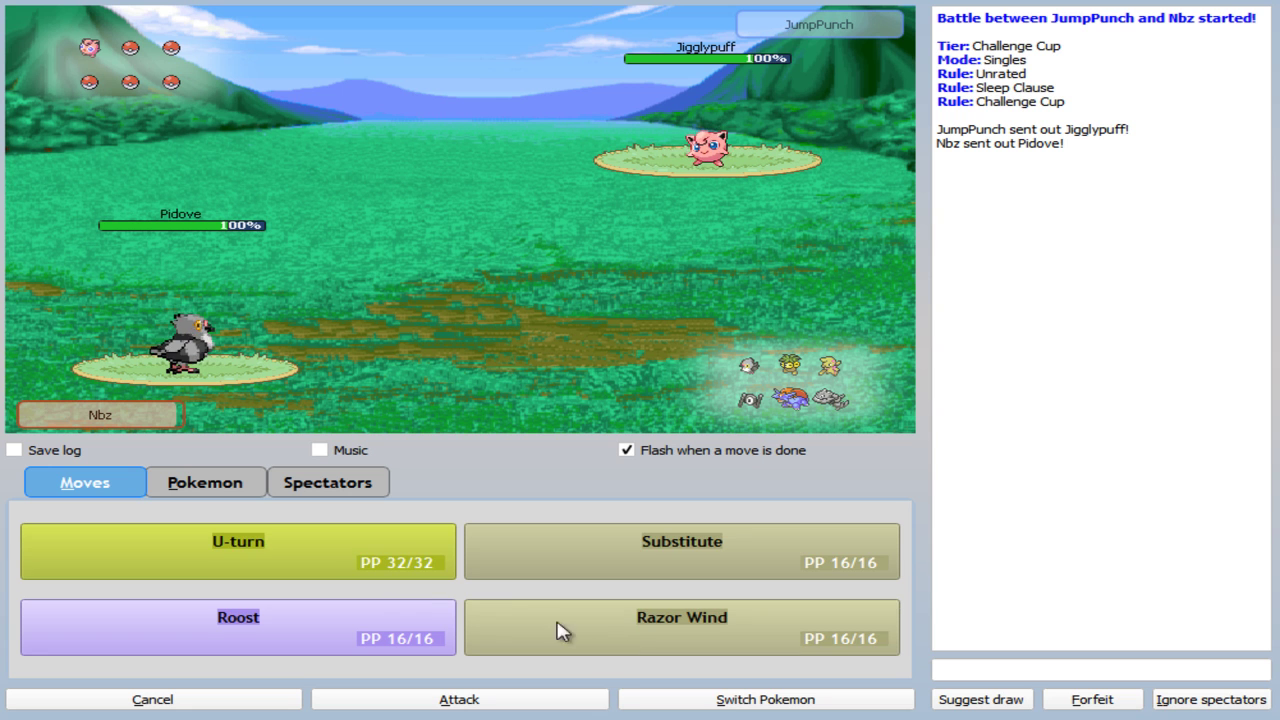
{"action": "left_click", "coordinate": [585, 545]}
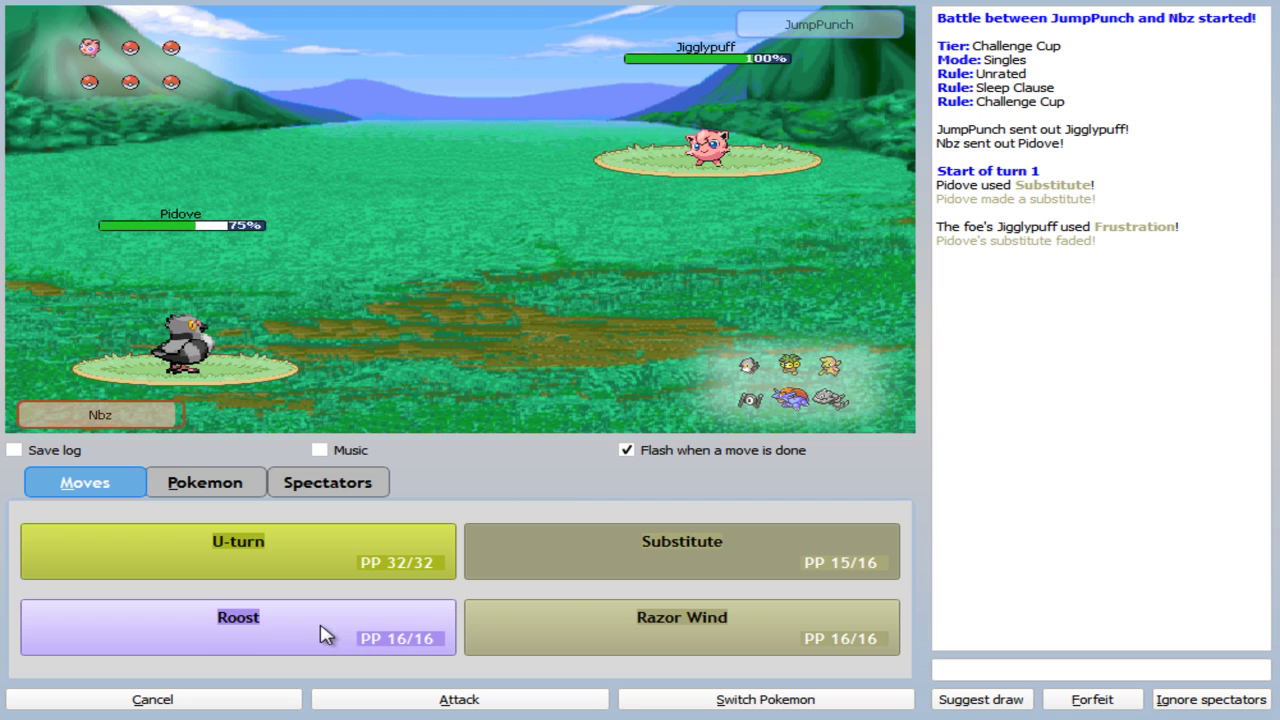
{"action": "left_click", "coordinate": [575, 622]}
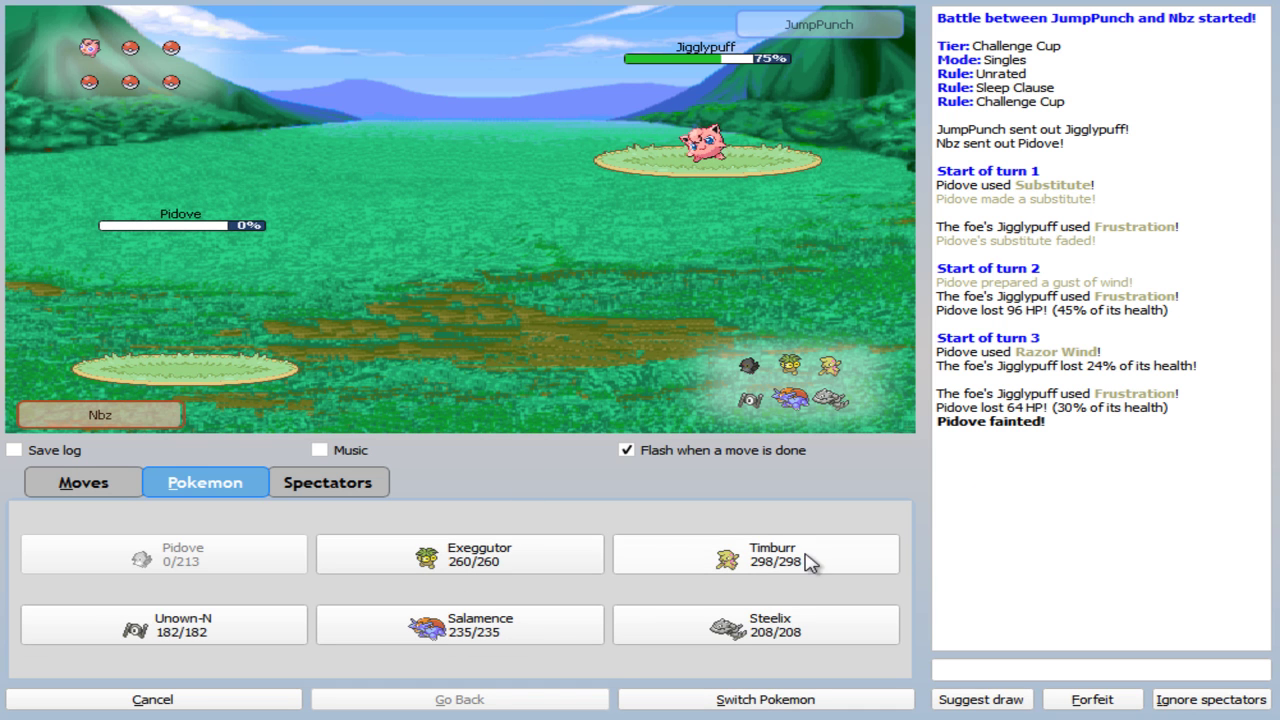
Send out Unown-N for three Hidden Powers, then bring in Steelix after it faints.
{"action": "left_click", "coordinate": [265, 632]}
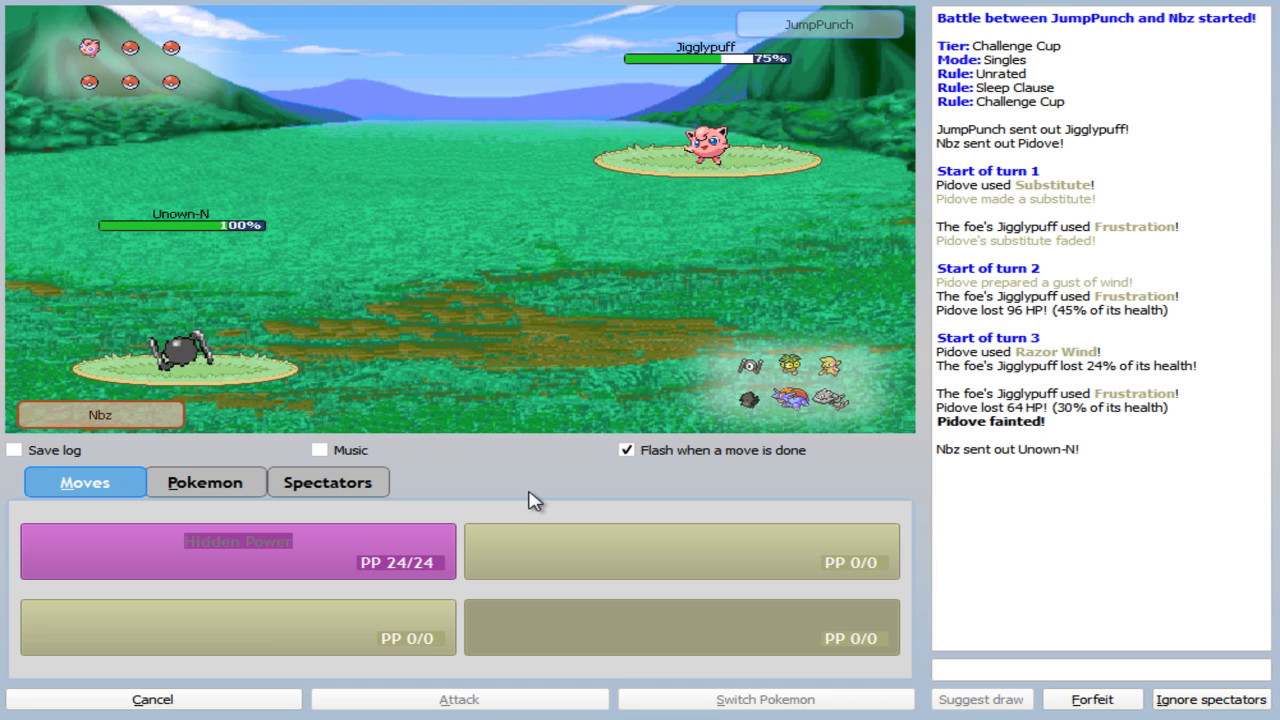
{"action": "left_click", "coordinate": [395, 561]}
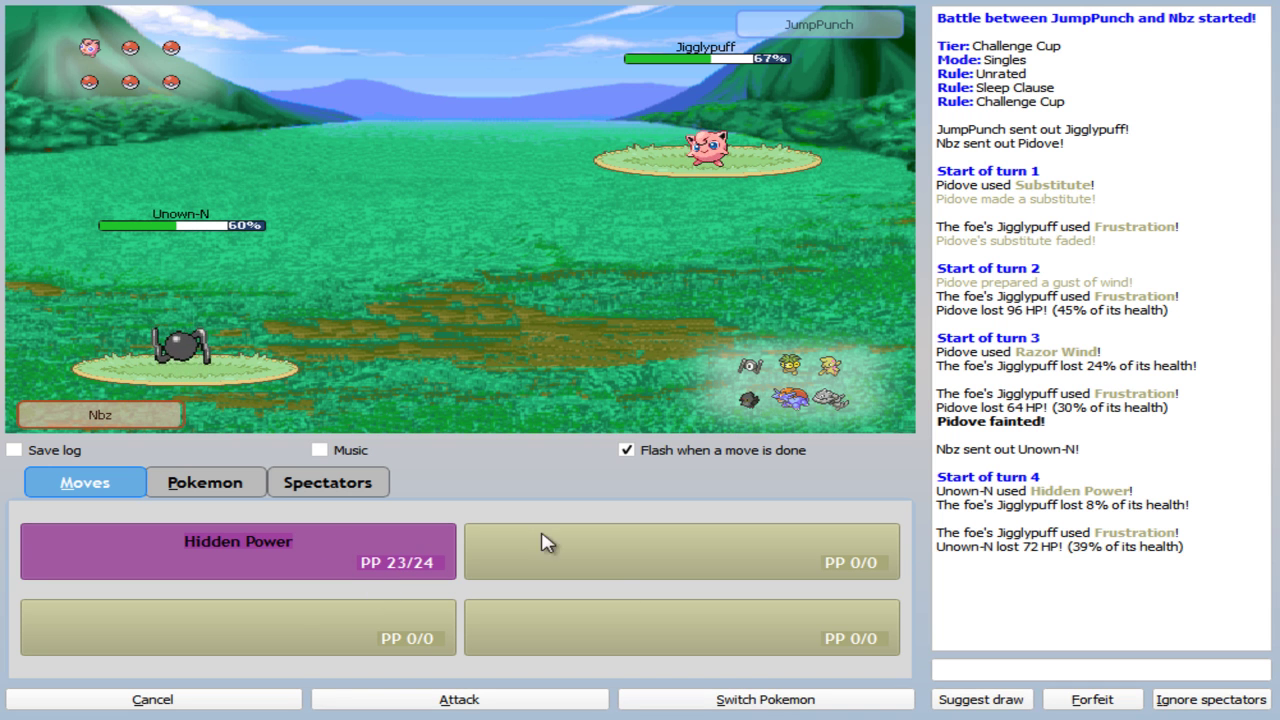
{"action": "left_click", "coordinate": [357, 540]}
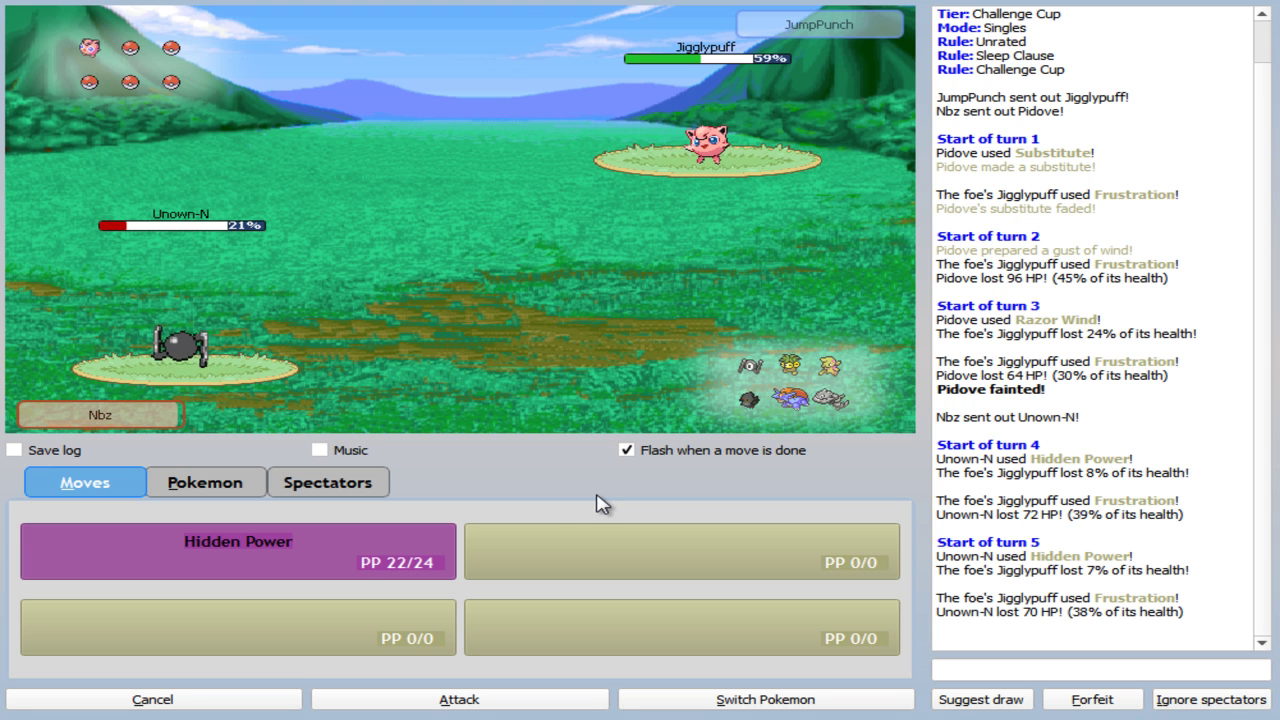
{"action": "left_click", "coordinate": [345, 565]}
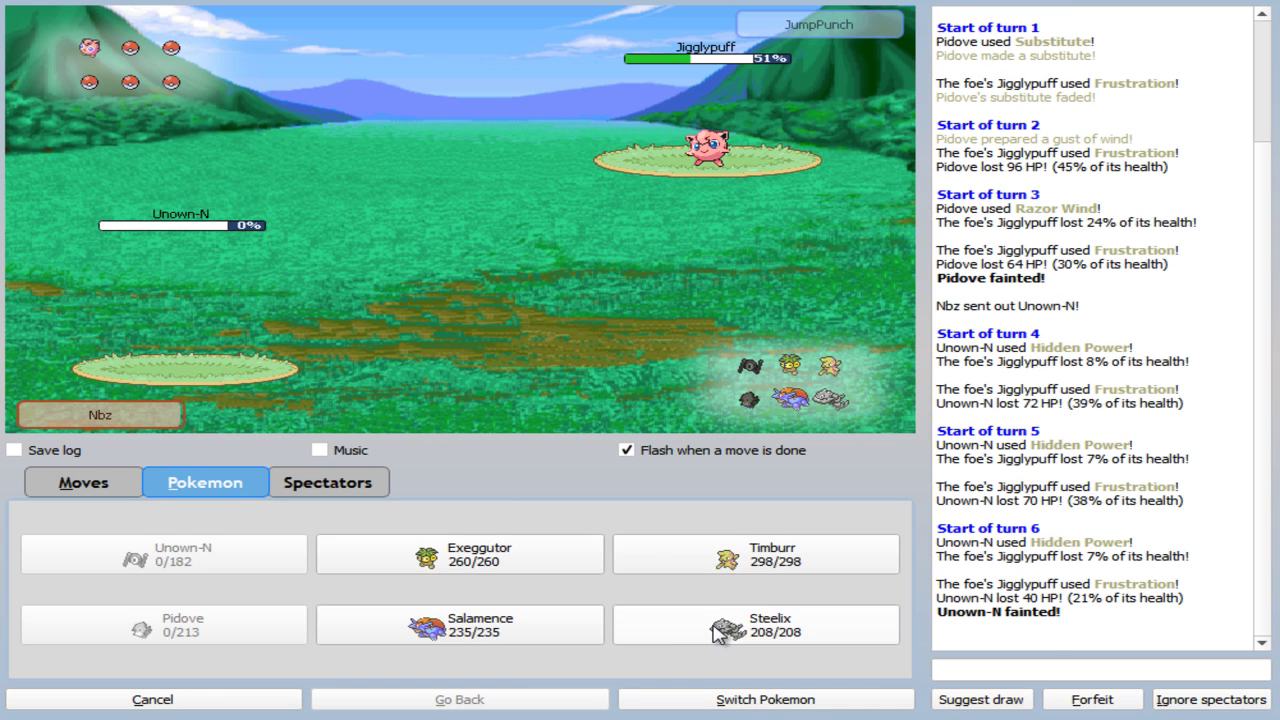
{"action": "left_click", "coordinate": [717, 632]}
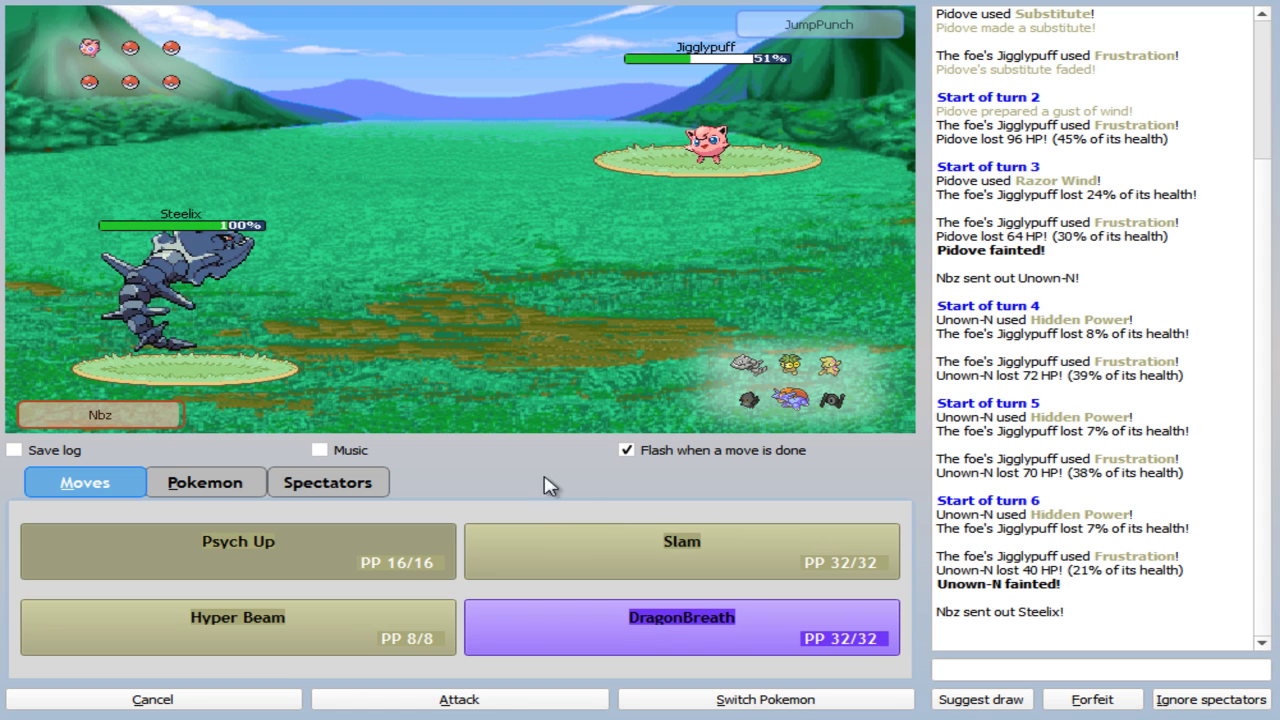
Hit Jigglypuff with Steelix's DragonBreath and Slam, then send out Exeggutor once Steelix faints.
{"action": "left_click", "coordinate": [610, 640]}
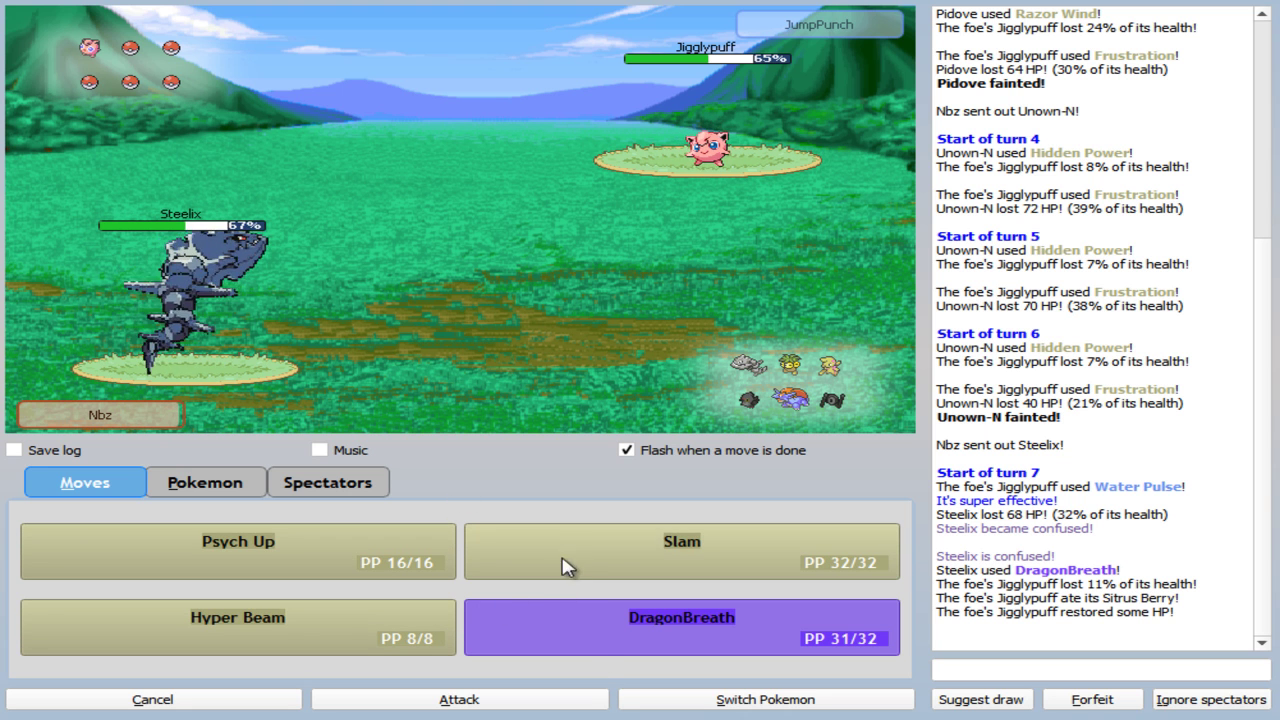
{"action": "left_click", "coordinate": [556, 608]}
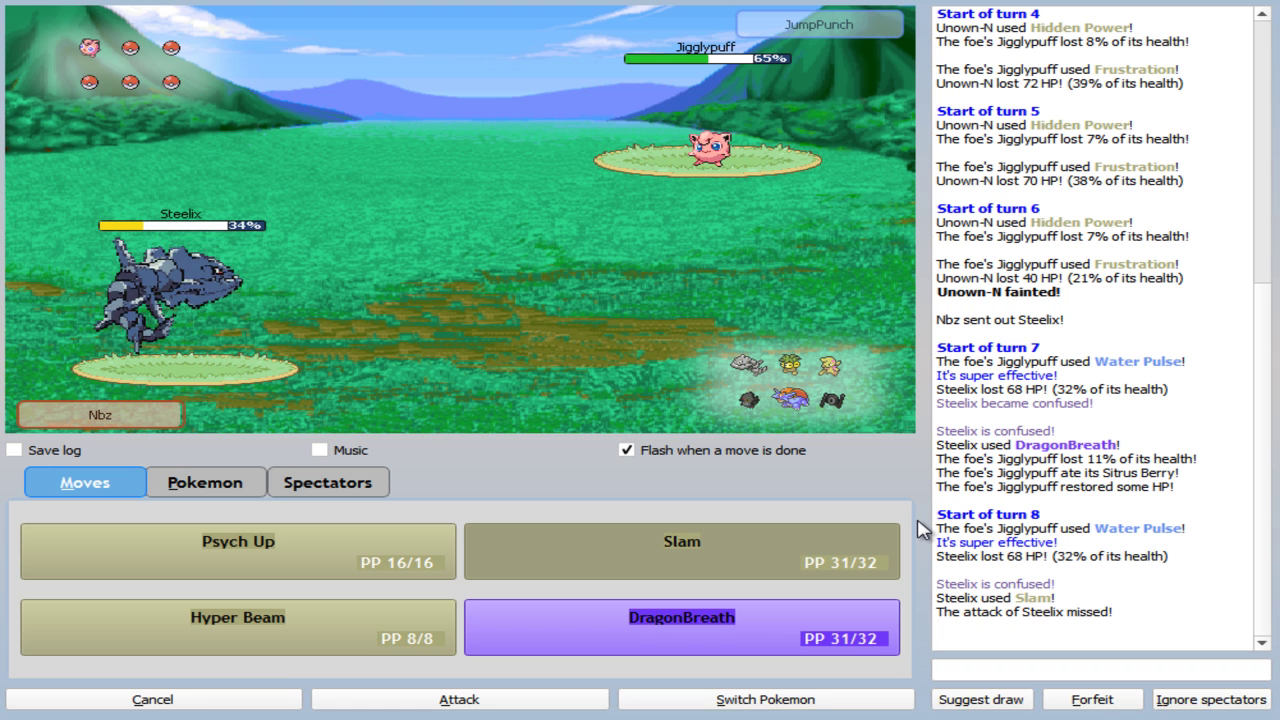
{"action": "left_click", "coordinate": [829, 610]}
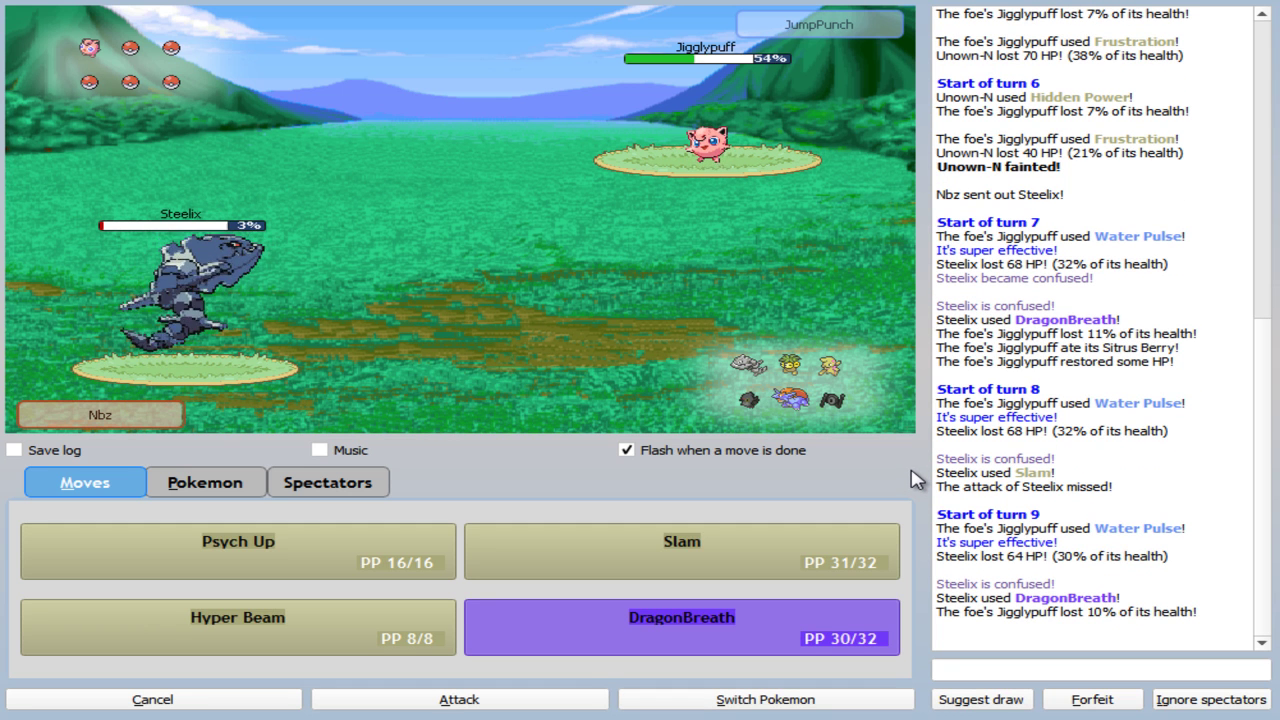
{"action": "left_click", "coordinate": [234, 614]}
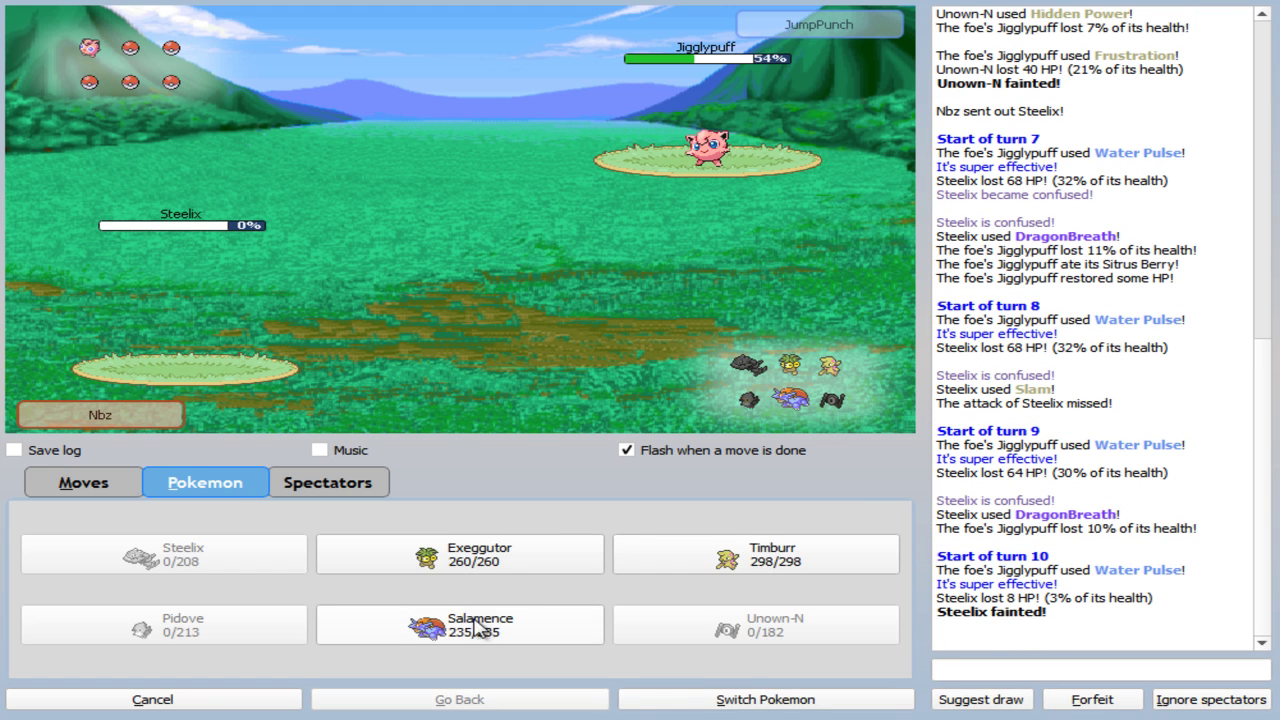
{"action": "left_click", "coordinate": [515, 562]}
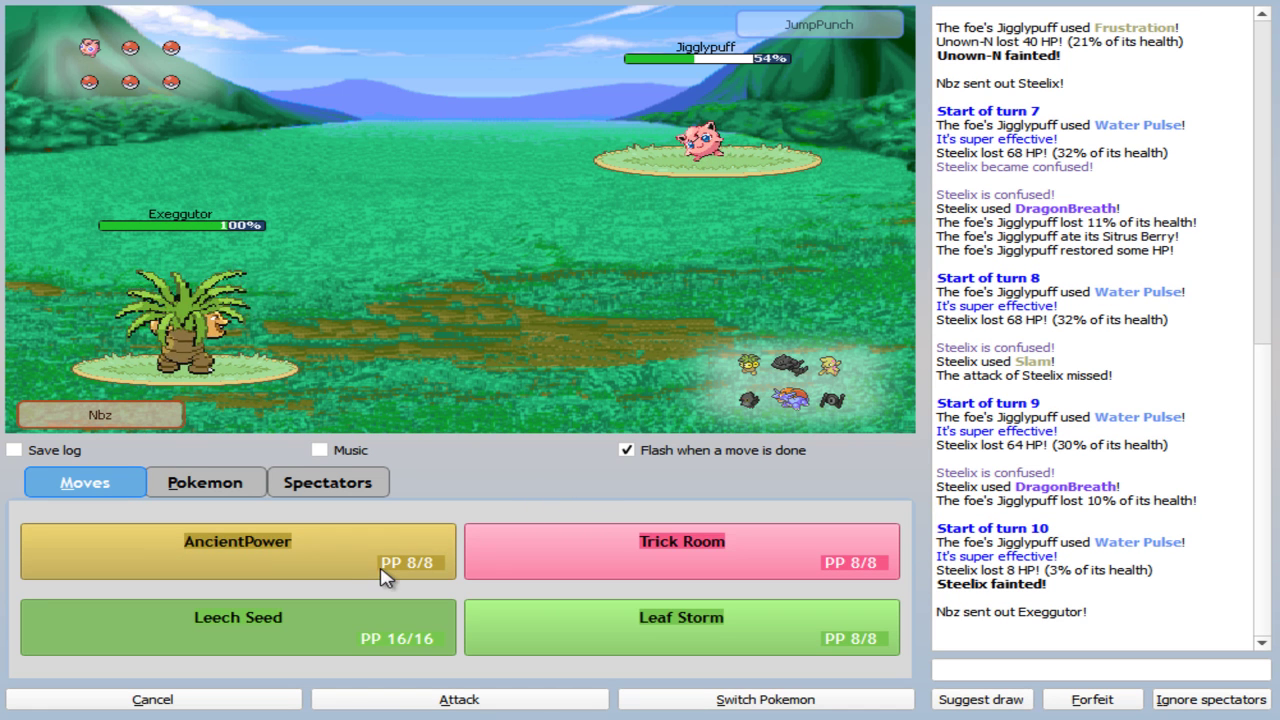
Use Exeggutor's Leech Seed, AncientPower and Leaf Storm, then send out Timburr after it faints.
{"action": "left_click", "coordinate": [392, 638]}
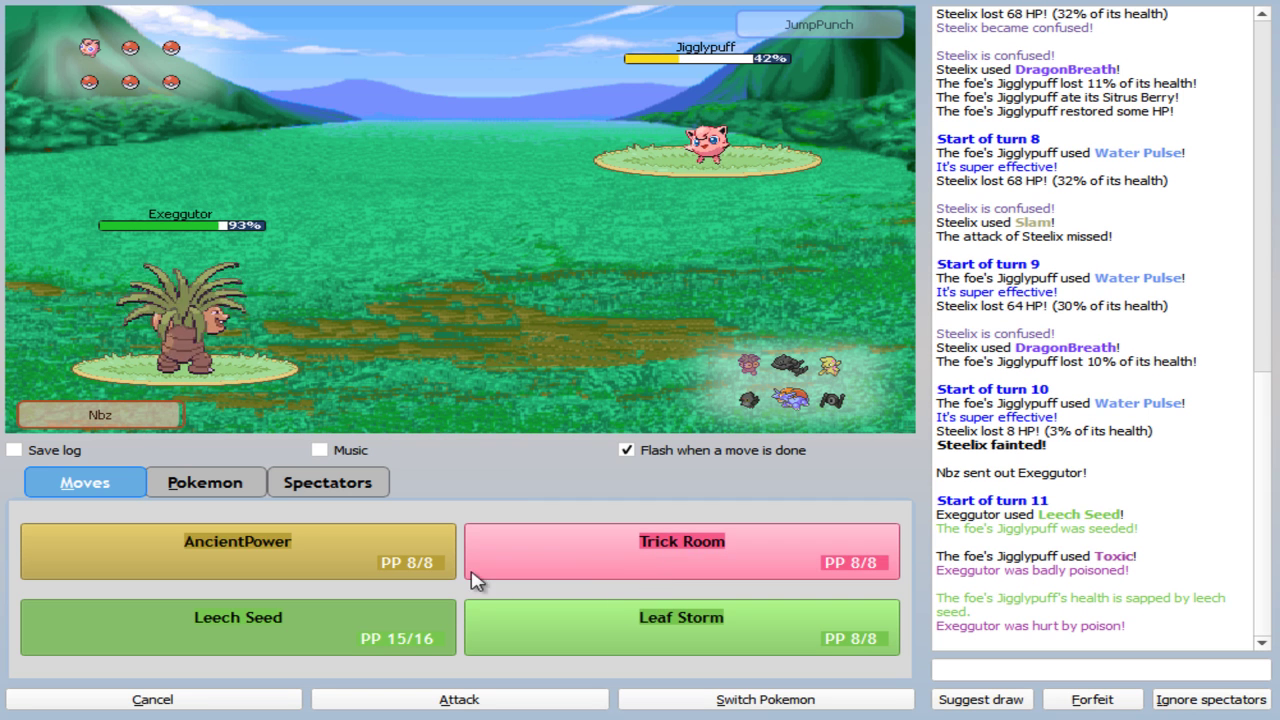
{"action": "left_click", "coordinate": [380, 560]}
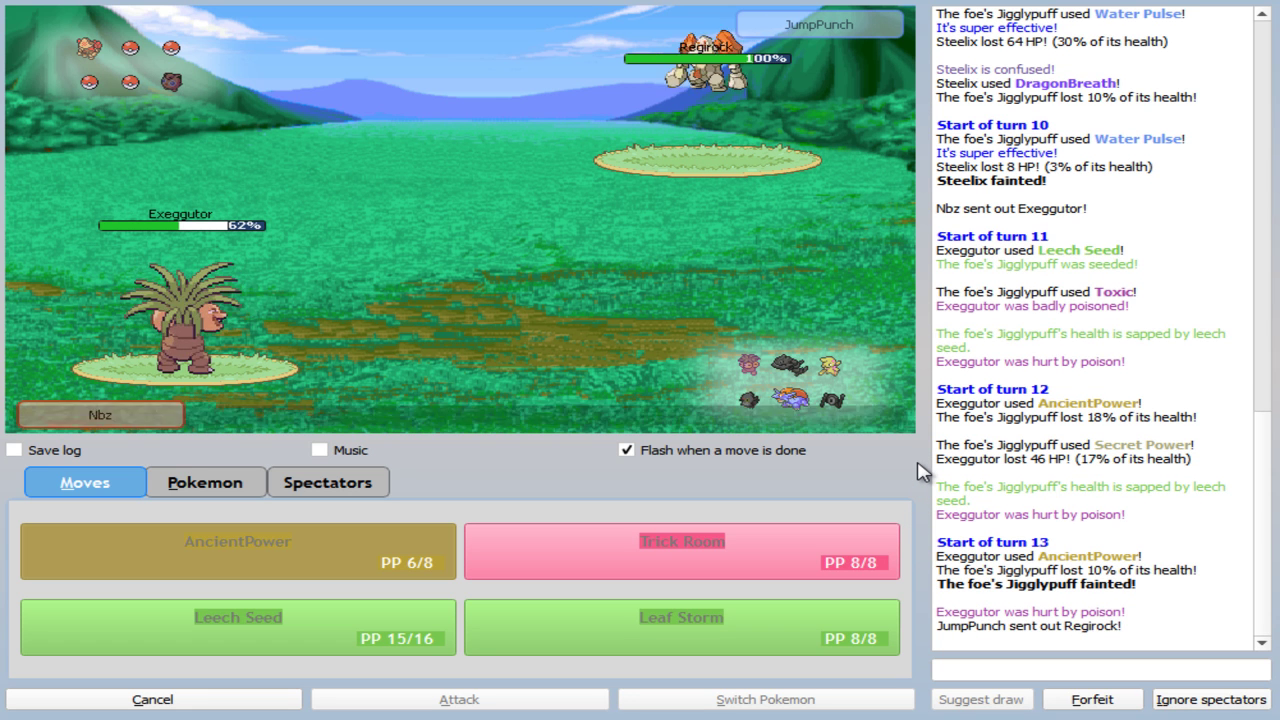
{"action": "left_click", "coordinate": [631, 632]}
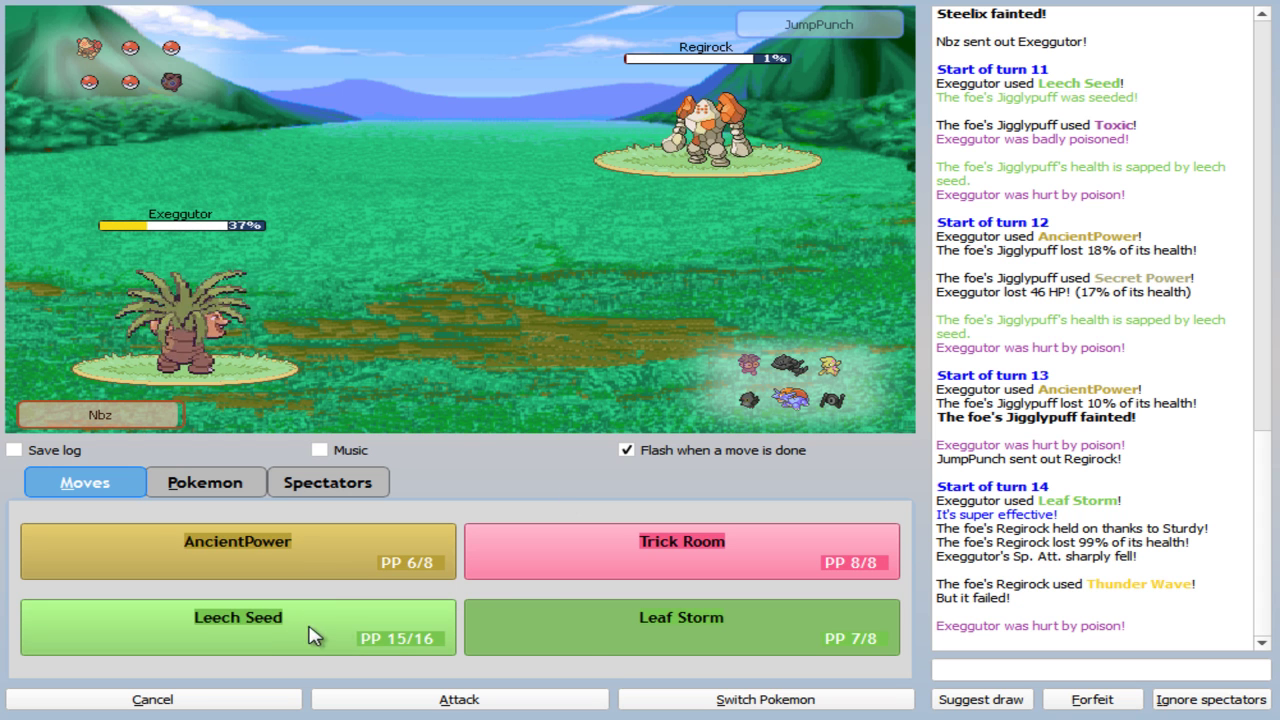
{"action": "left_click", "coordinate": [398, 574]}
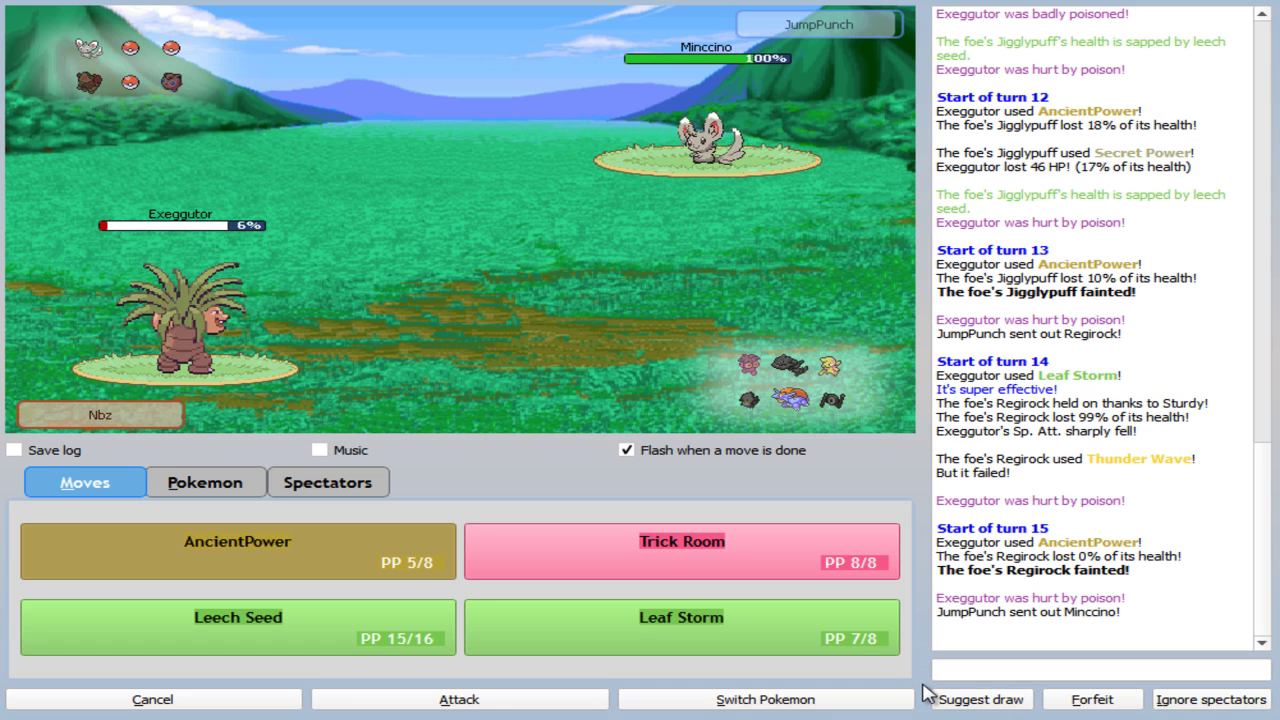
{"action": "left_click", "coordinate": [366, 630]}
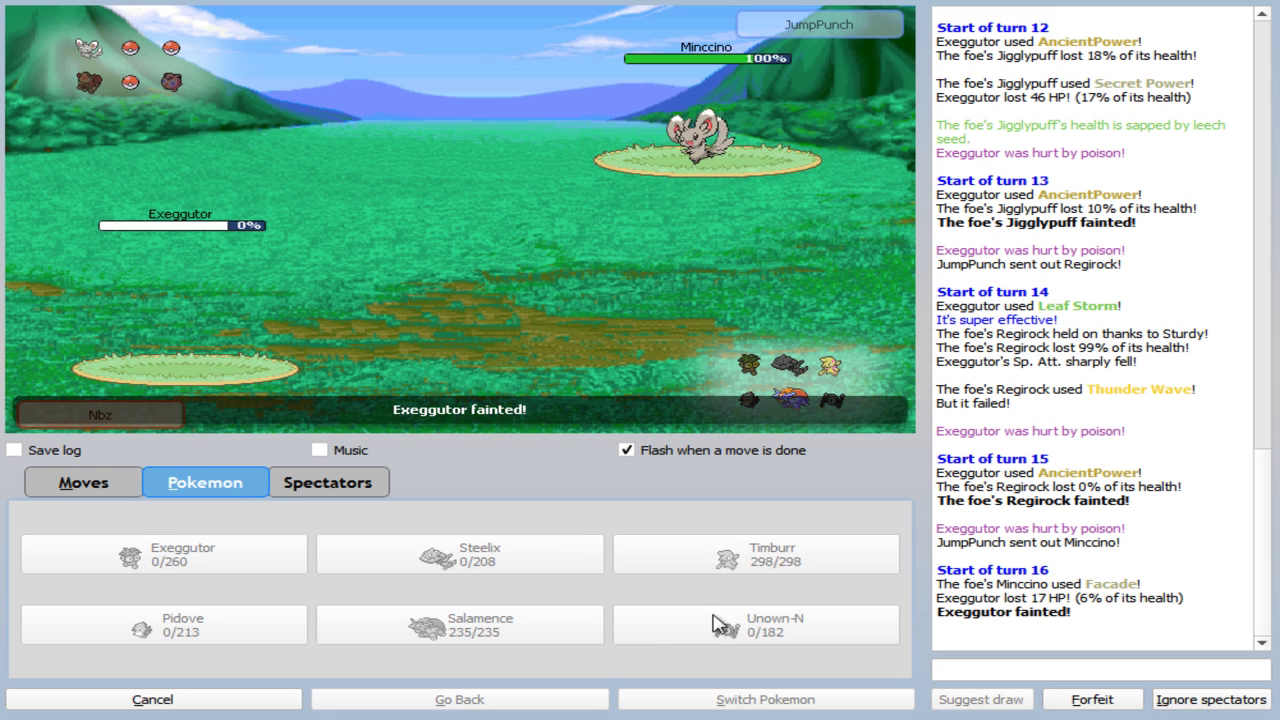
{"action": "left_click", "coordinate": [725, 560]}
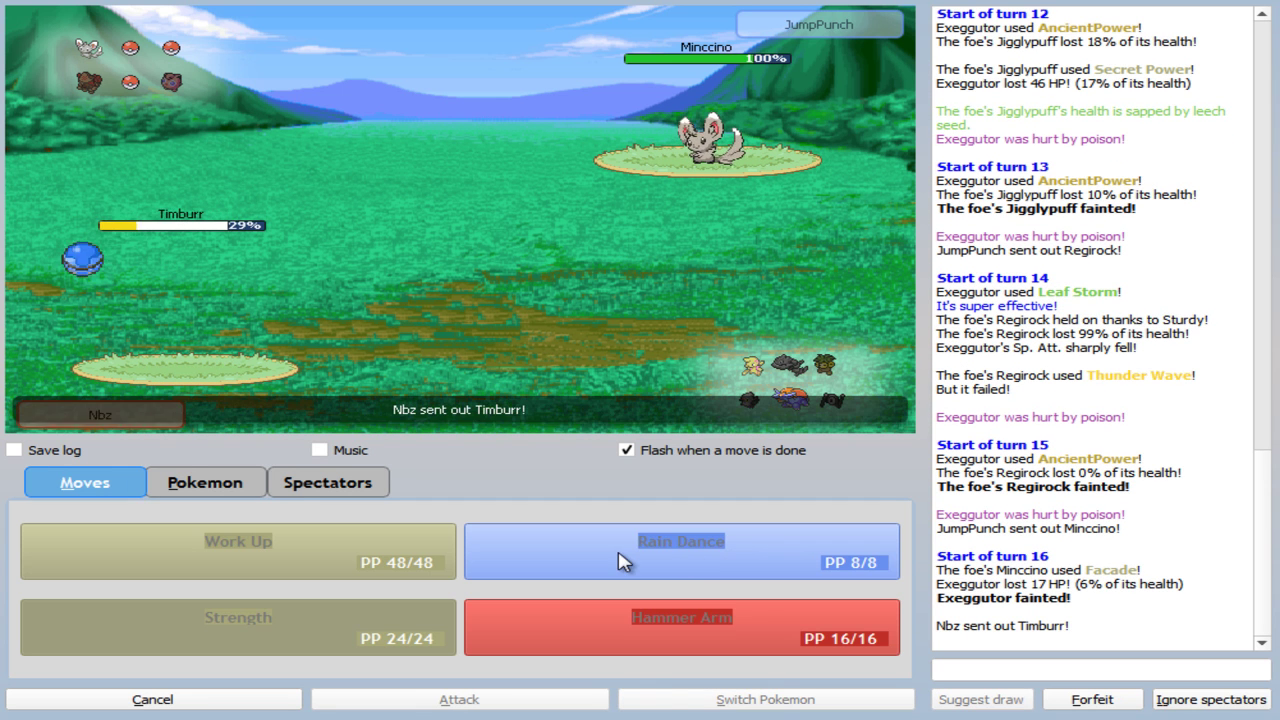
Use Hammer Arm, switch to Salamence for Zen Headbutt, then return Timburr after Salamence faints.
{"action": "left_click", "coordinate": [603, 642]}
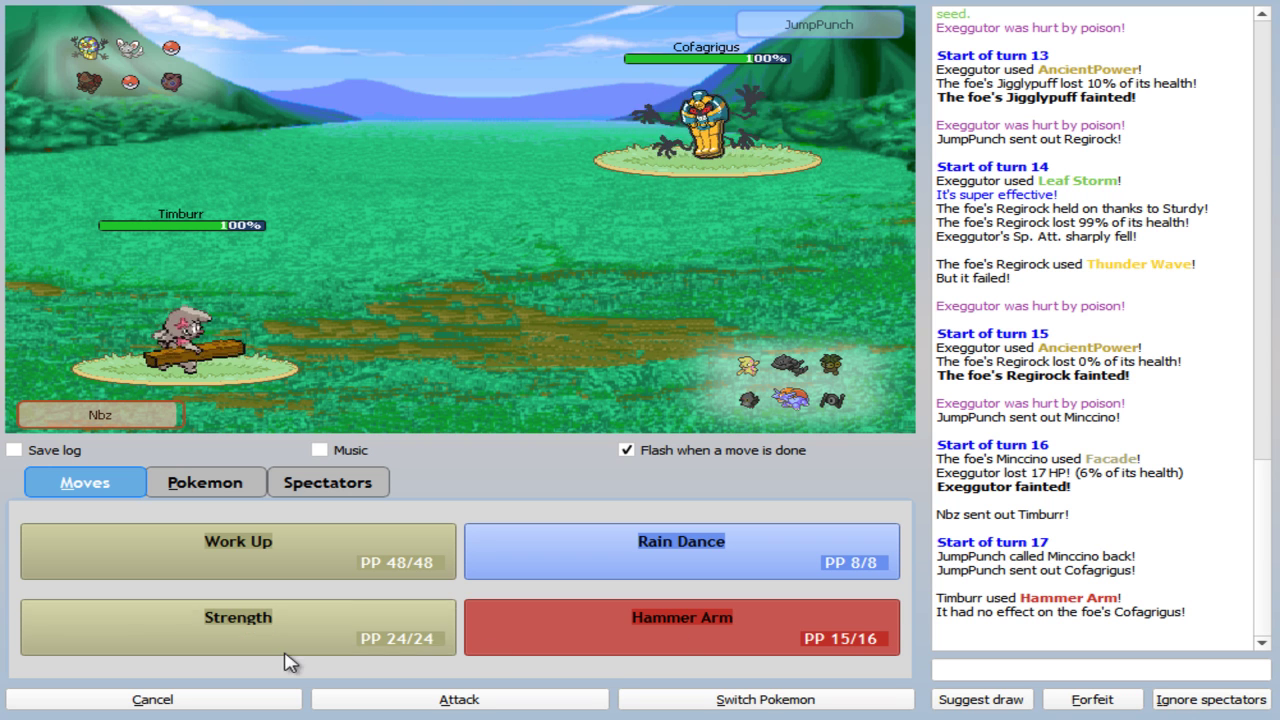
{"action": "left_click", "coordinate": [205, 482]}
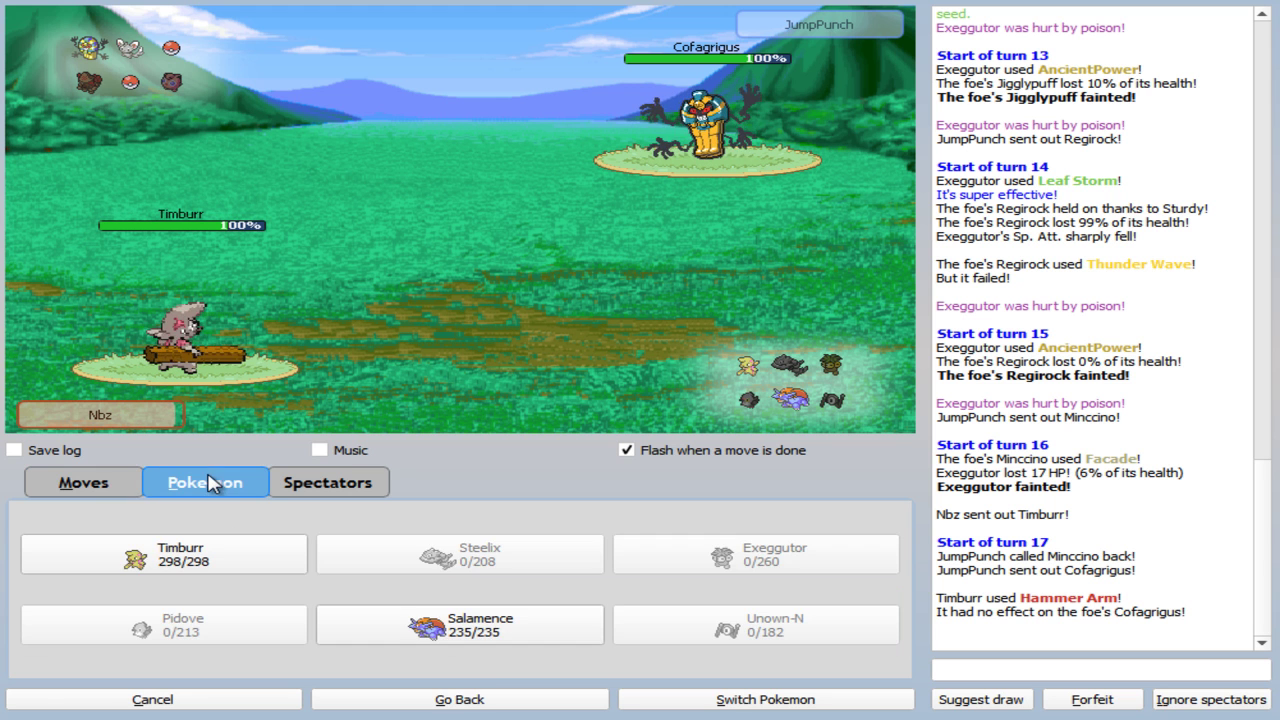
{"action": "left_click", "coordinate": [455, 624]}
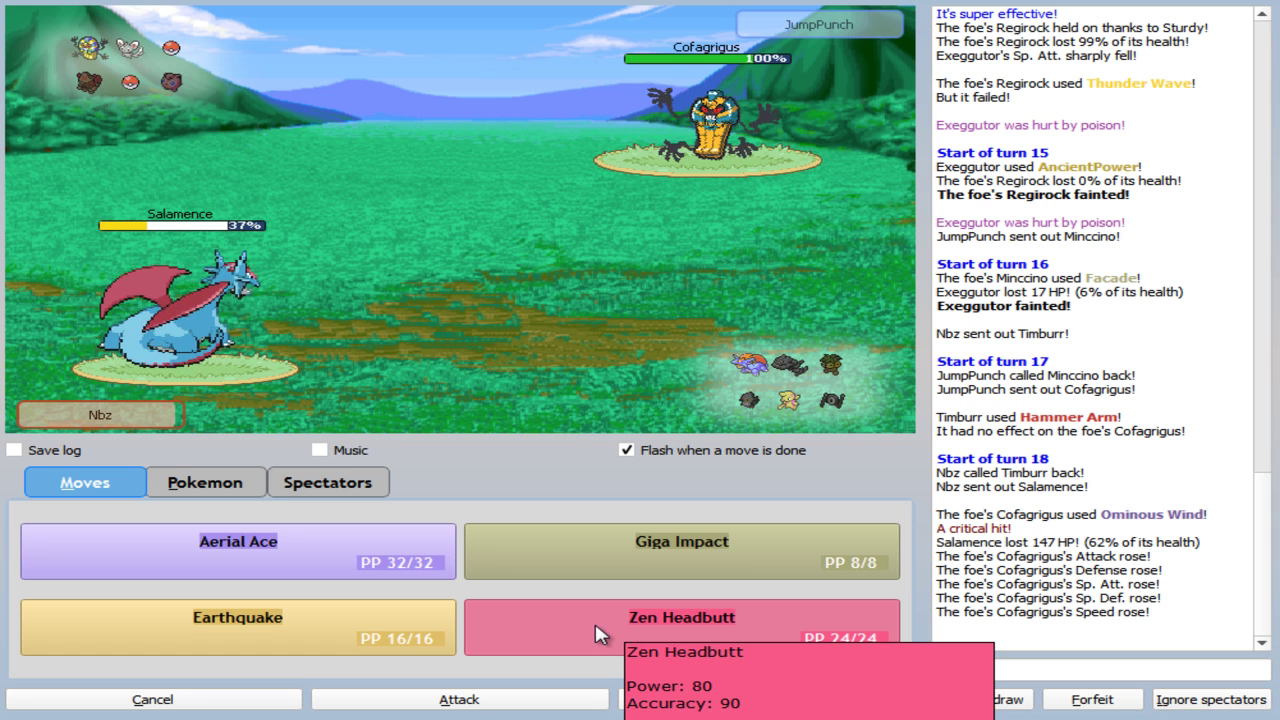
{"action": "left_click", "coordinate": [601, 634]}
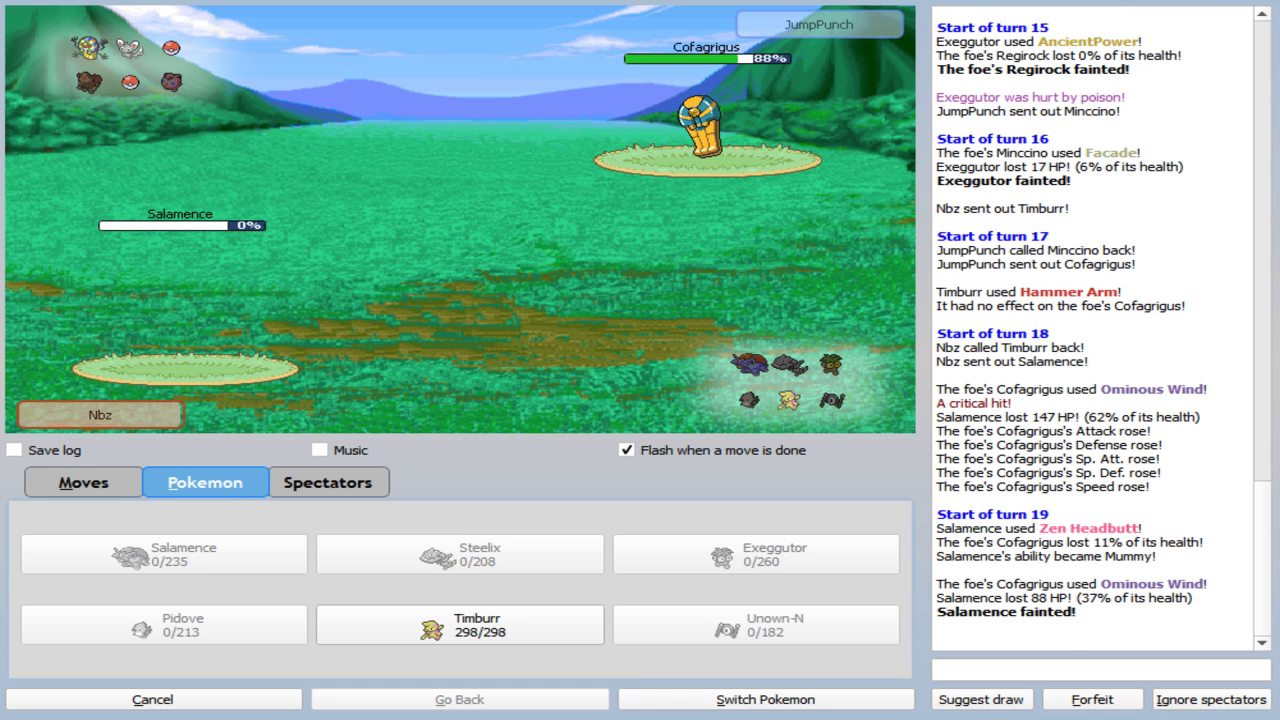
{"action": "left_click", "coordinate": [500, 626]}
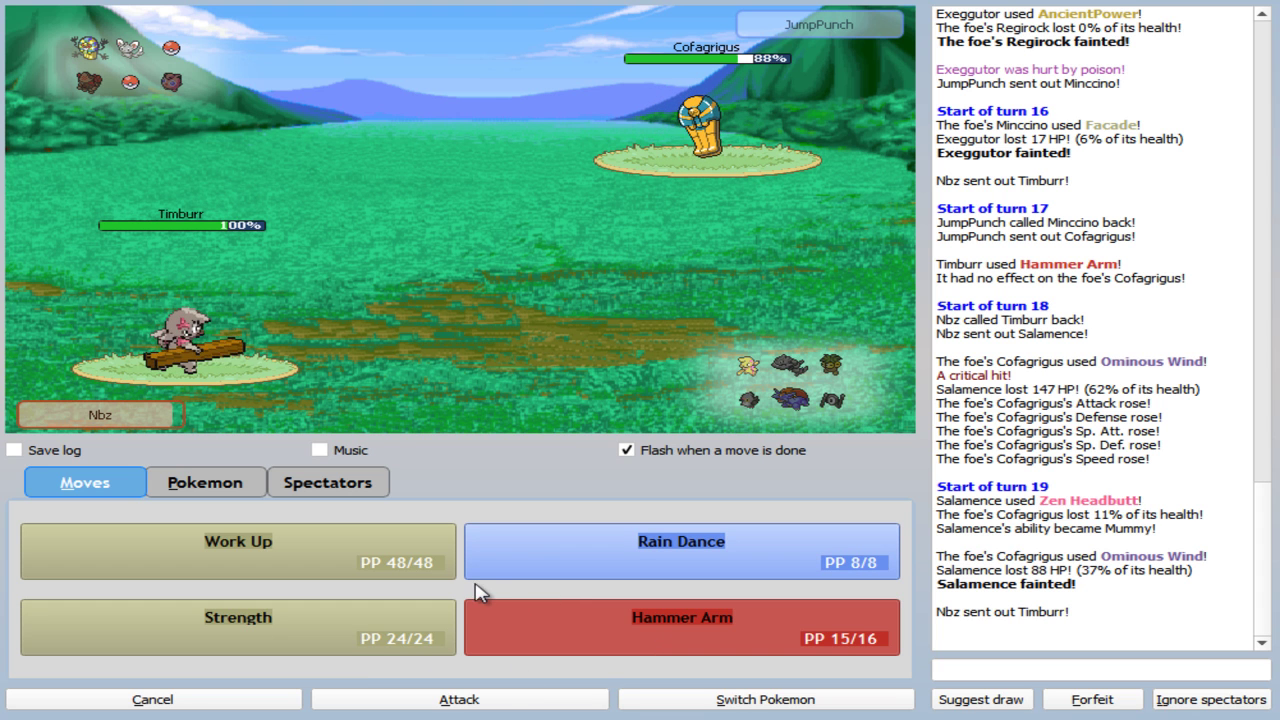
Have Timburr use Rain Dance, Hammer Arm, Work Up and Strength against Cofagrigus.
{"action": "left_click", "coordinate": [360, 617]}
{"action": "left_click", "coordinate": [590, 700]}
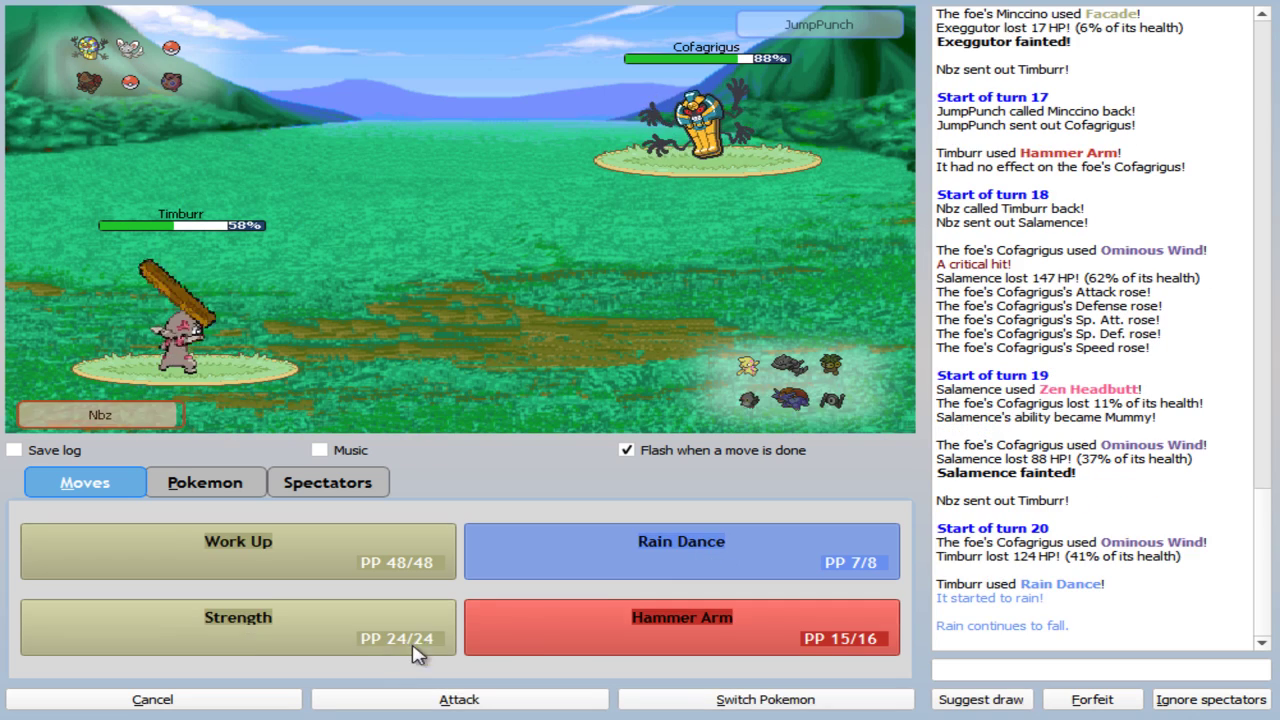
{"action": "left_click", "coordinate": [551, 645]}
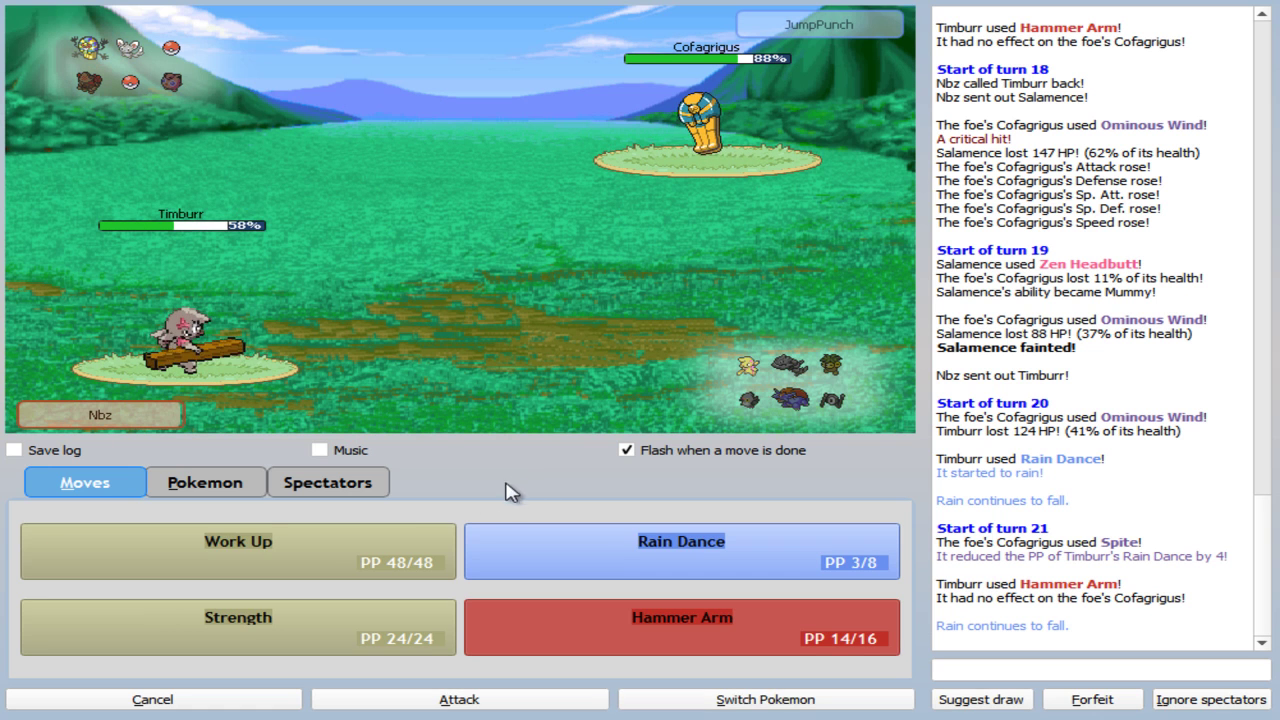
{"action": "left_click", "coordinate": [328, 562]}
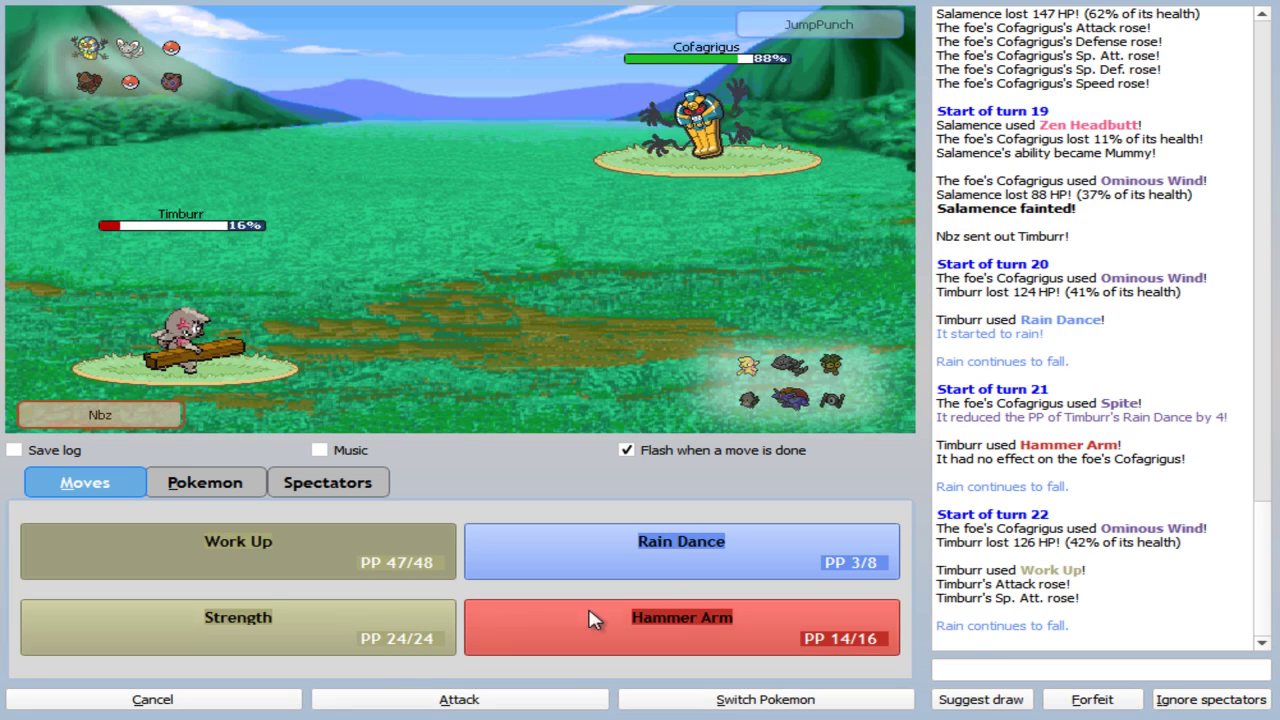
{"action": "left_click", "coordinate": [420, 637]}
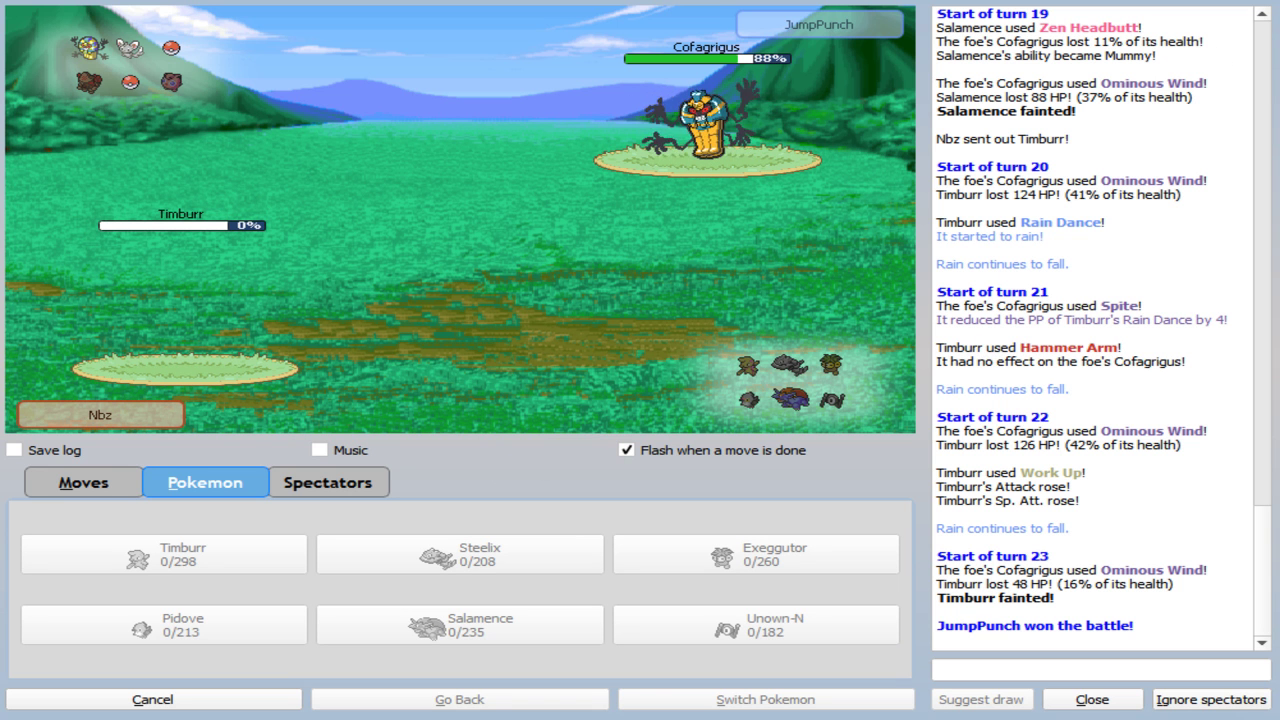
Close the finished battle and return to the Lounge chat.
{"action": "left_click", "coordinate": [1092, 699]}
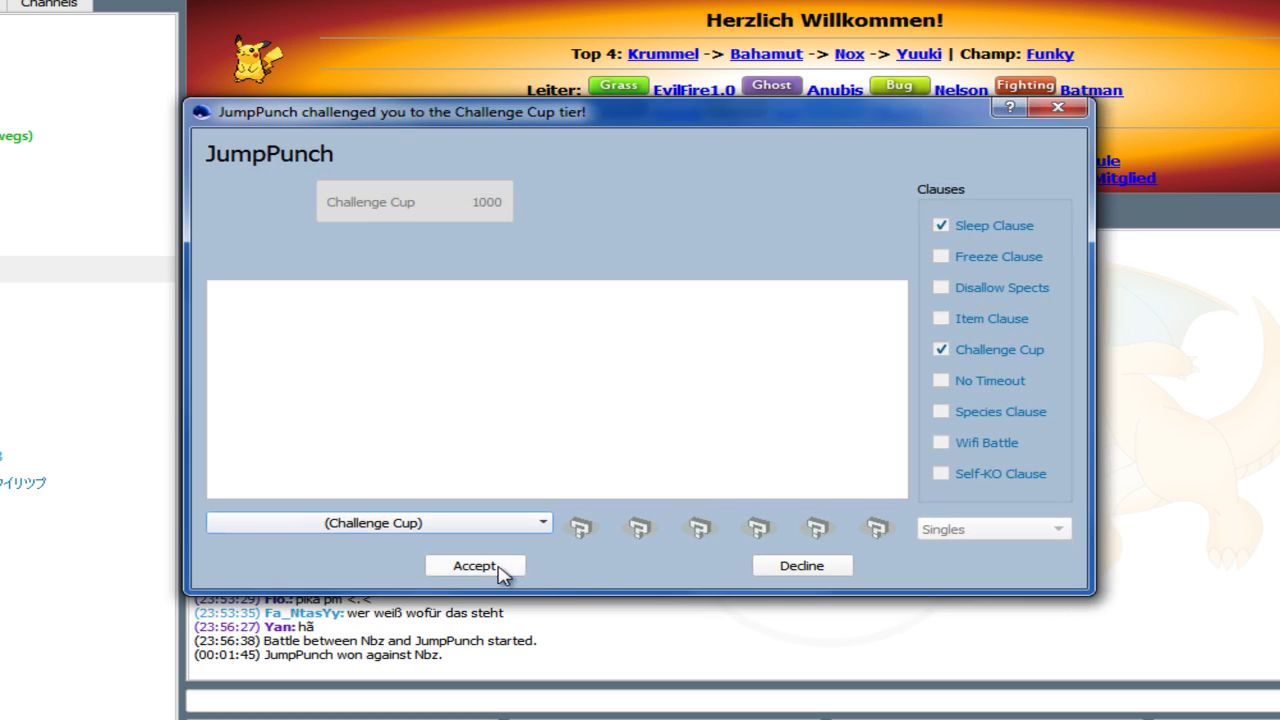
Accept the Challenge Cup rematch, review the team, and attack with Diglett's Bulldoze.
{"action": "left_click", "coordinate": [475, 566]}
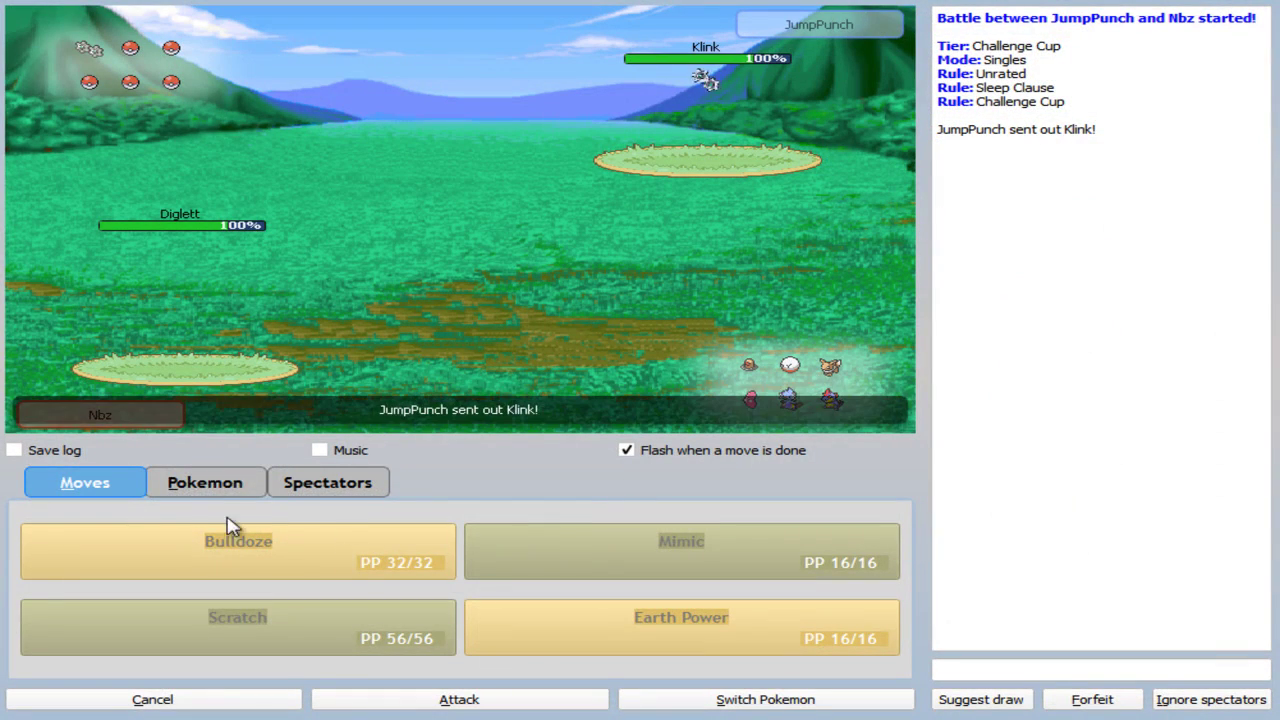
{"action": "left_click", "coordinate": [220, 490]}
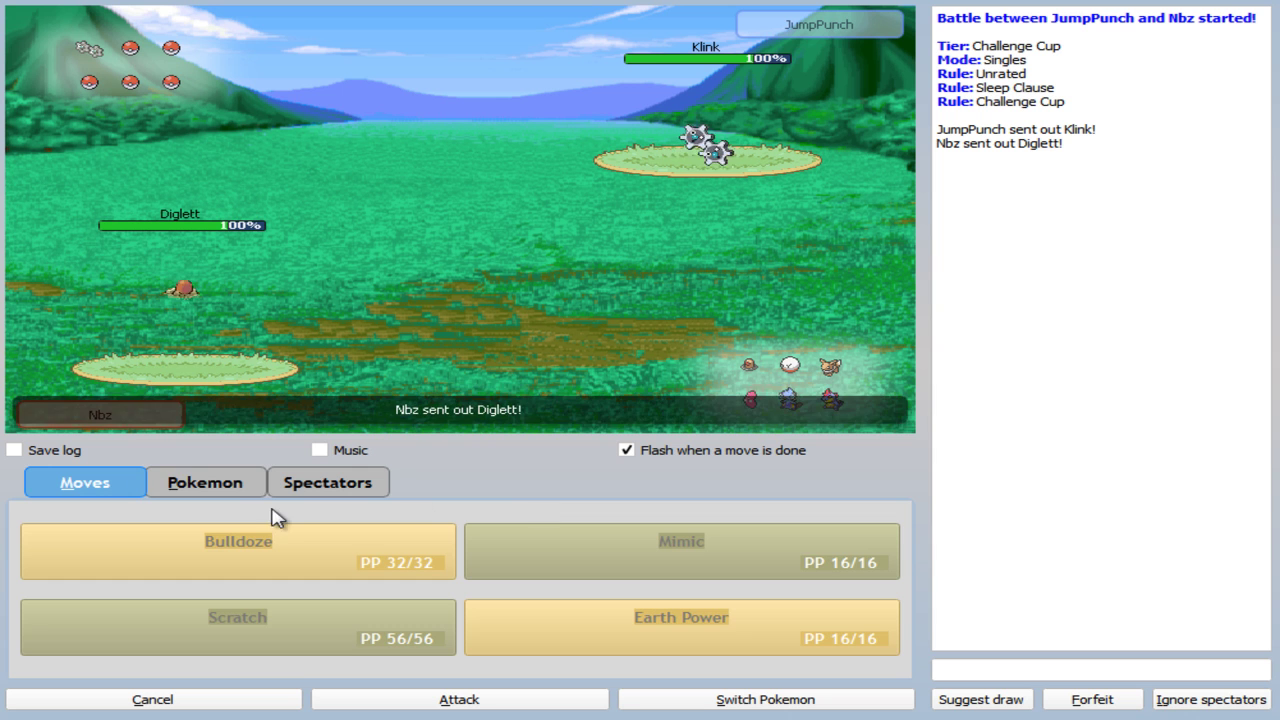
{"action": "left_click", "coordinate": [220, 490]}
{"action": "left_click", "coordinate": [84, 482]}
{"action": "left_click", "coordinate": [220, 482]}
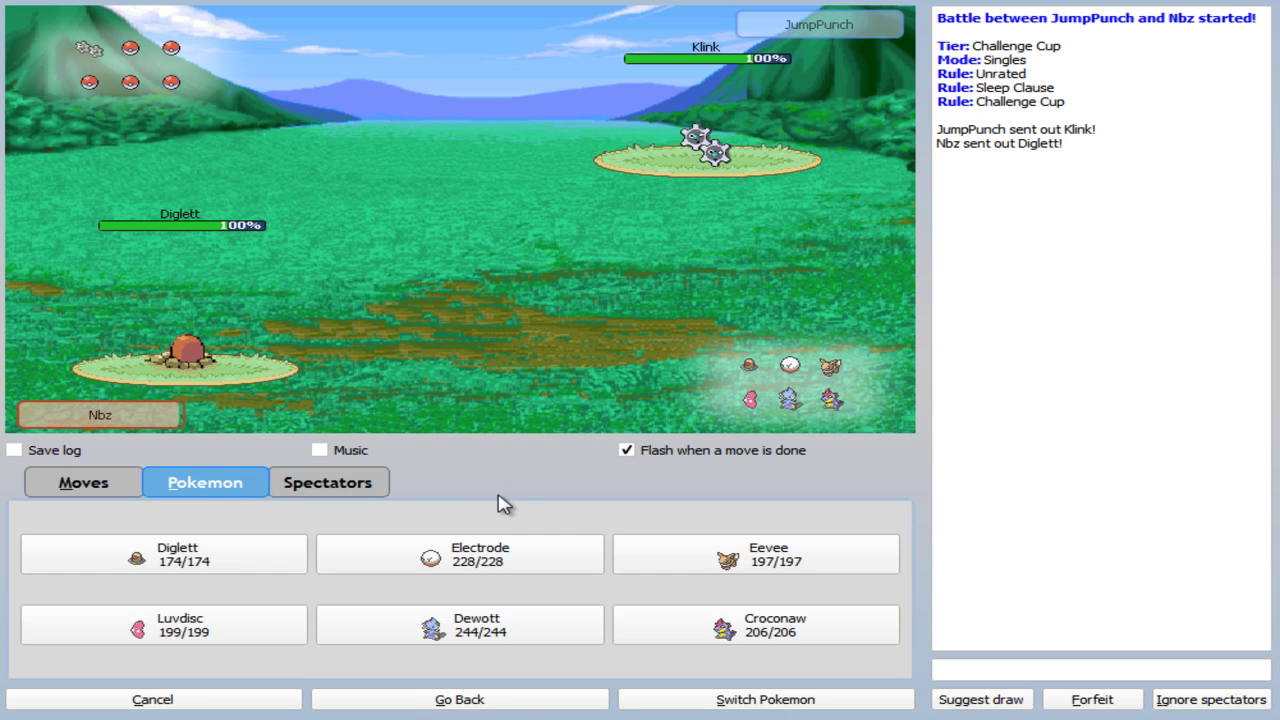
{"action": "left_click", "coordinate": [170, 490]}
{"action": "left_click", "coordinate": [178, 487]}
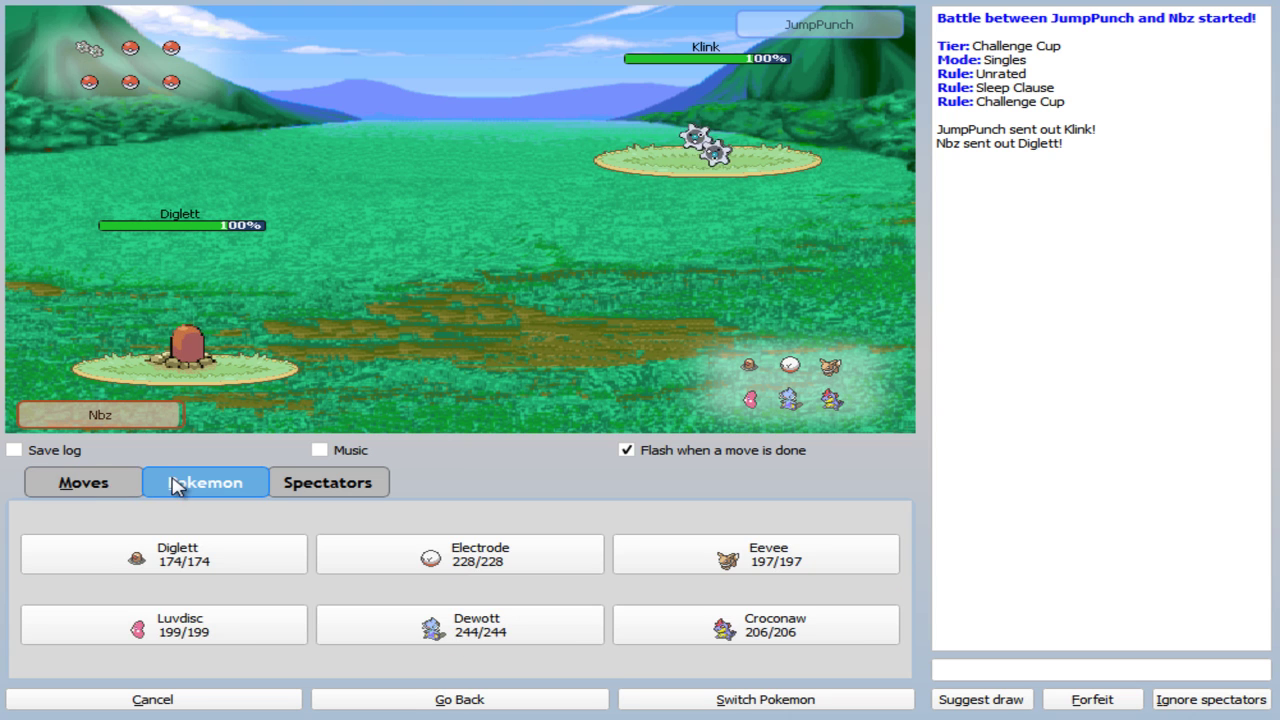
{"action": "left_click", "coordinate": [168, 487]}
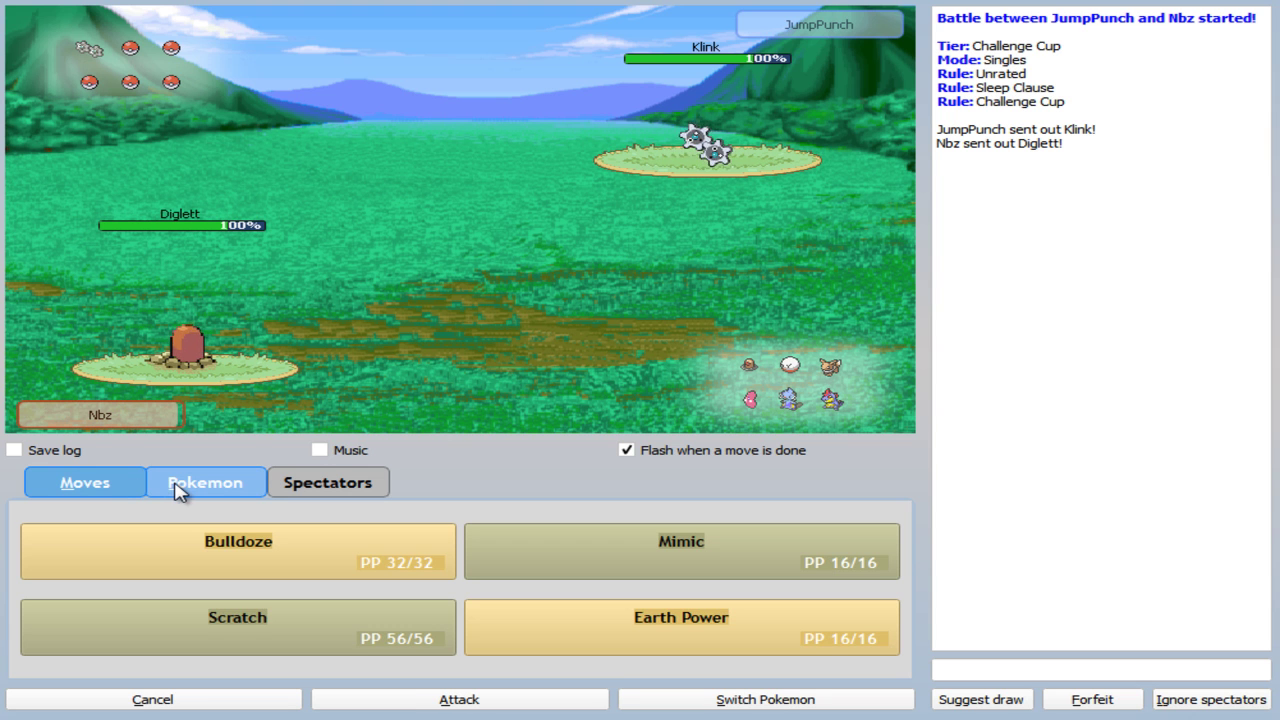
{"action": "left_click", "coordinate": [352, 557]}
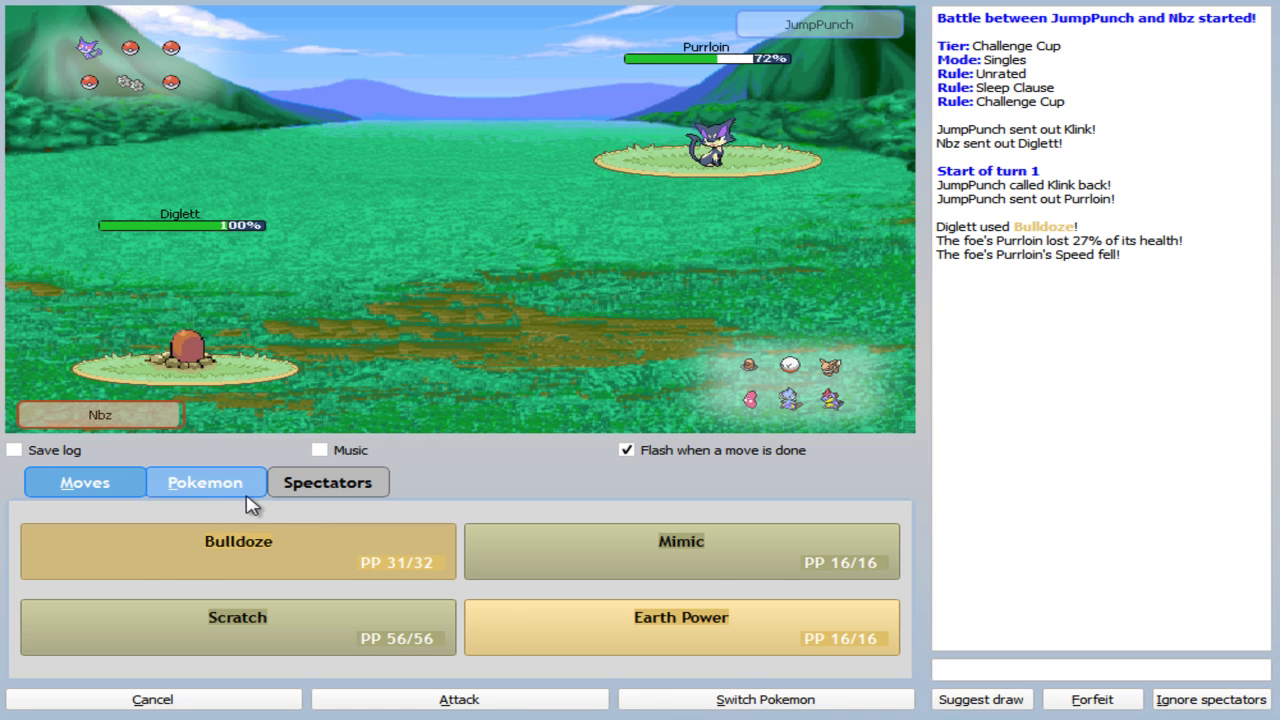
Switch Diglett for Luvdisc and knock out Purrloin with Waterfall and two Hidden Powers.
{"action": "left_click", "coordinate": [205, 482]}
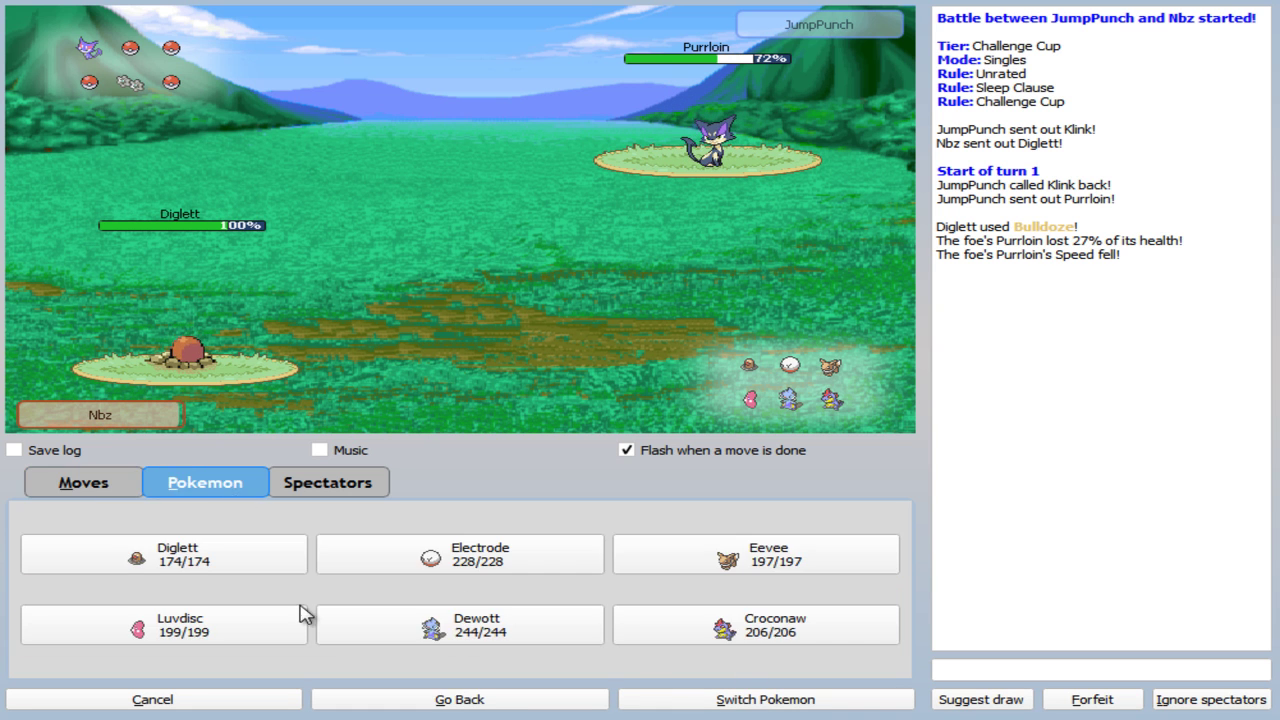
{"action": "left_click", "coordinate": [257, 631]}
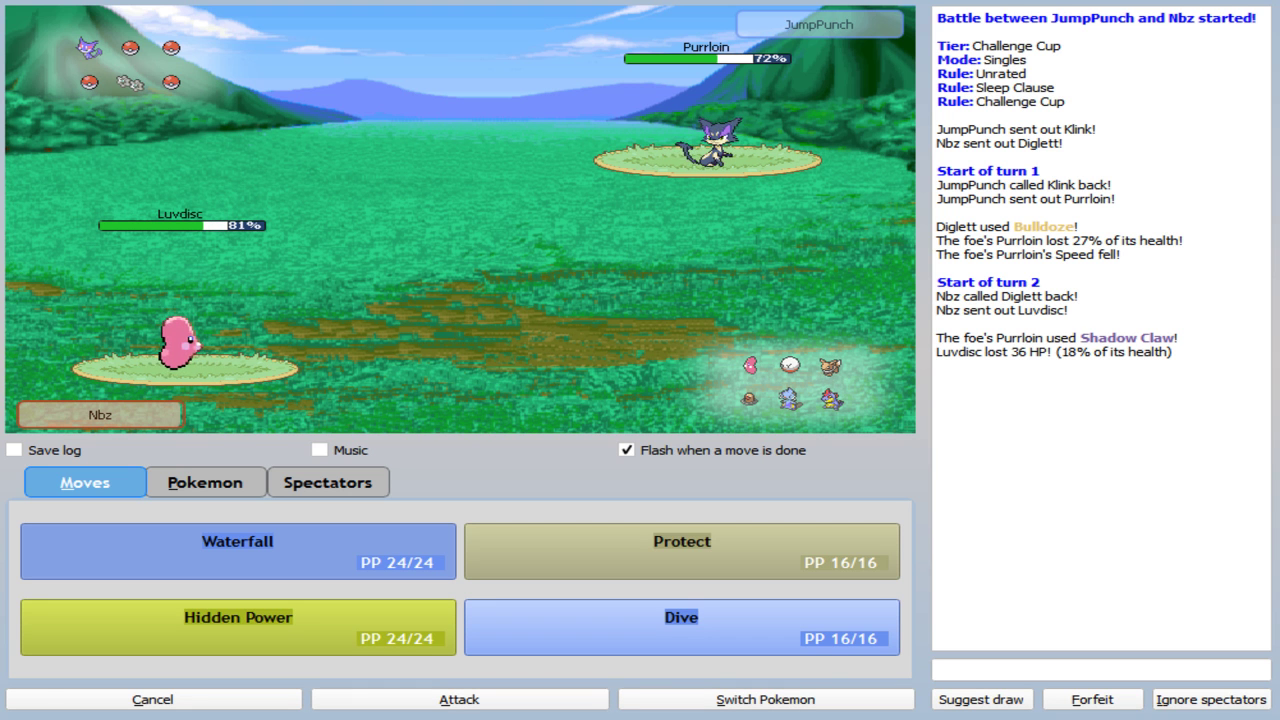
{"action": "left_click", "coordinate": [359, 553]}
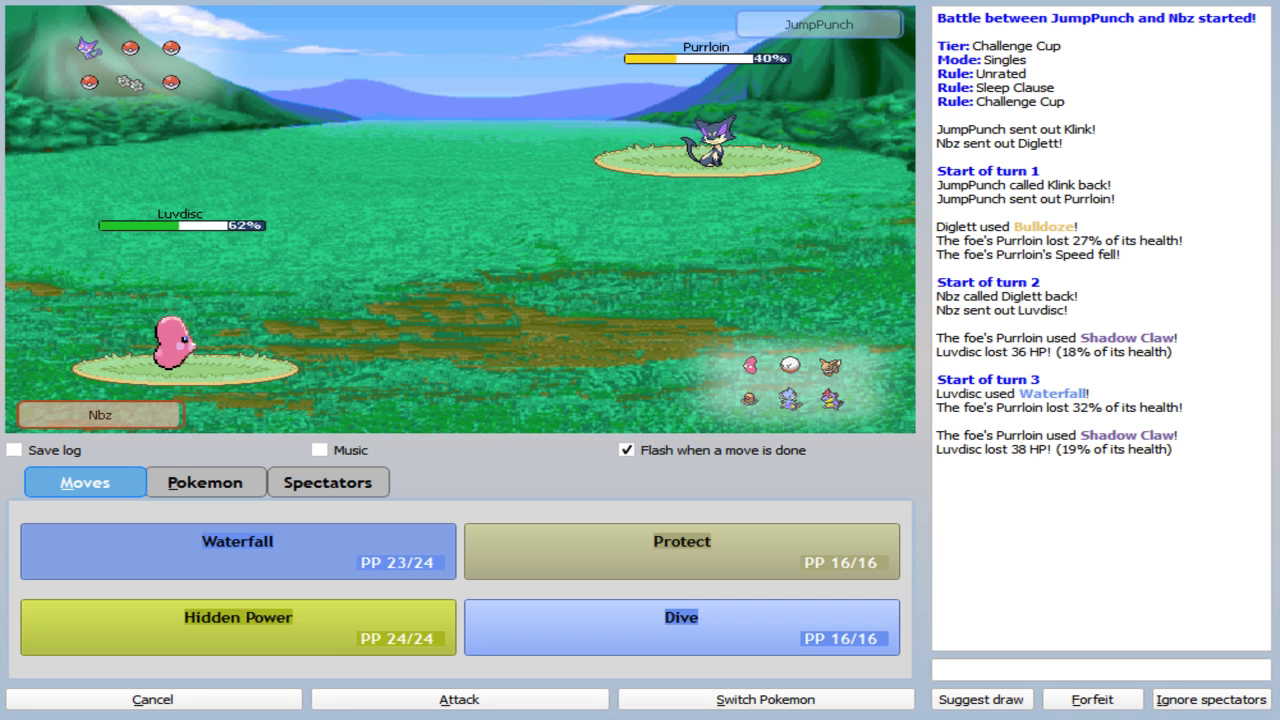
{"action": "left_click", "coordinate": [150, 625]}
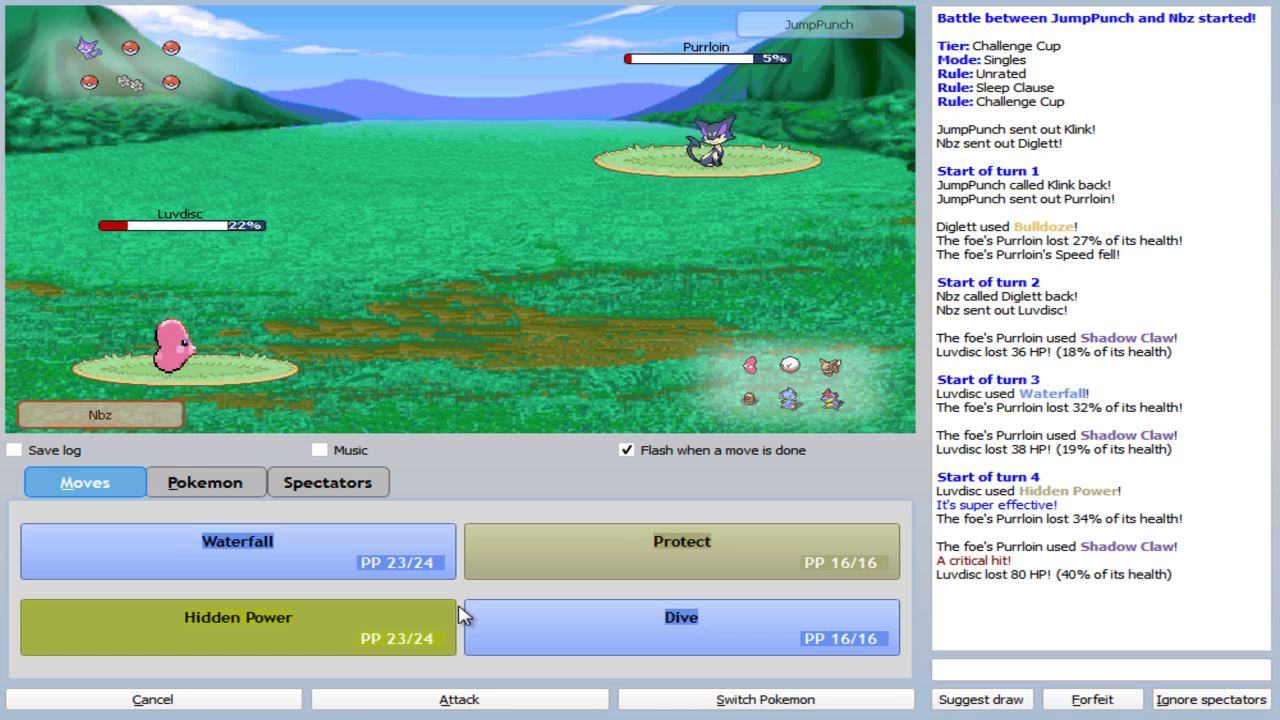
{"action": "left_click", "coordinate": [390, 630]}
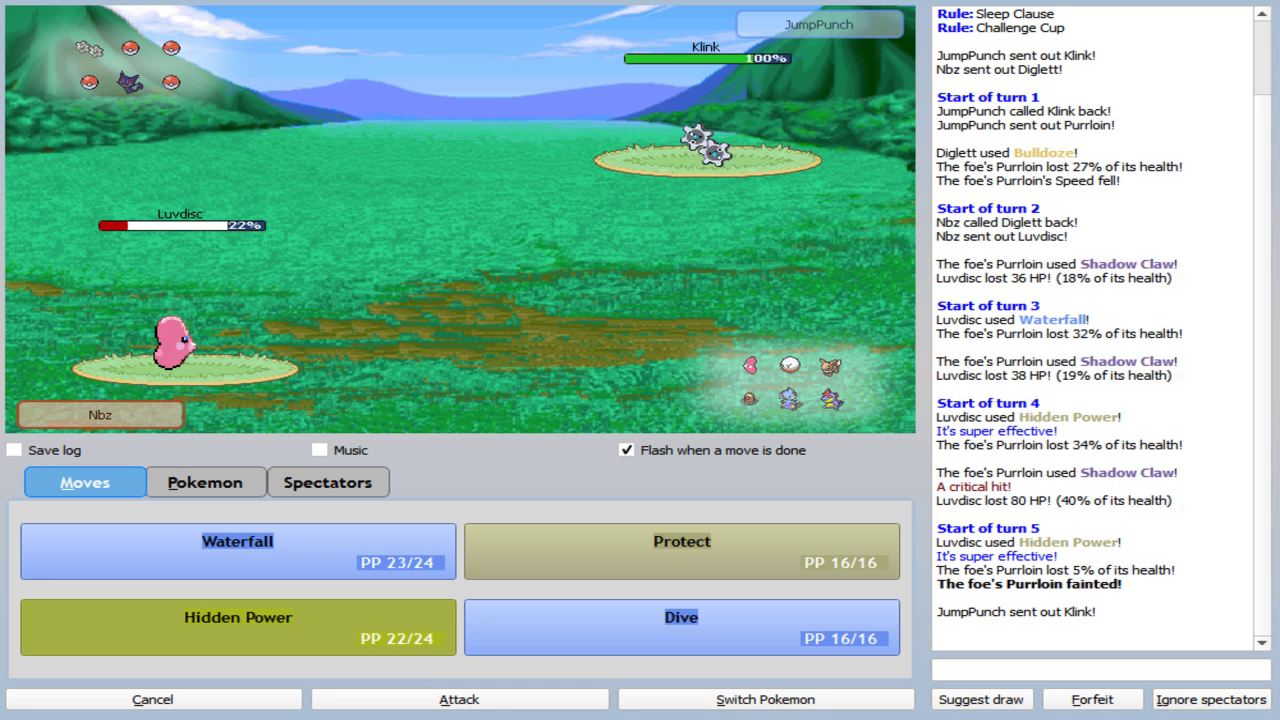
Use Luvdisc's Dive on Klink, then send out Croconaw after Luvdisc faints.
{"action": "left_click", "coordinate": [523, 640]}
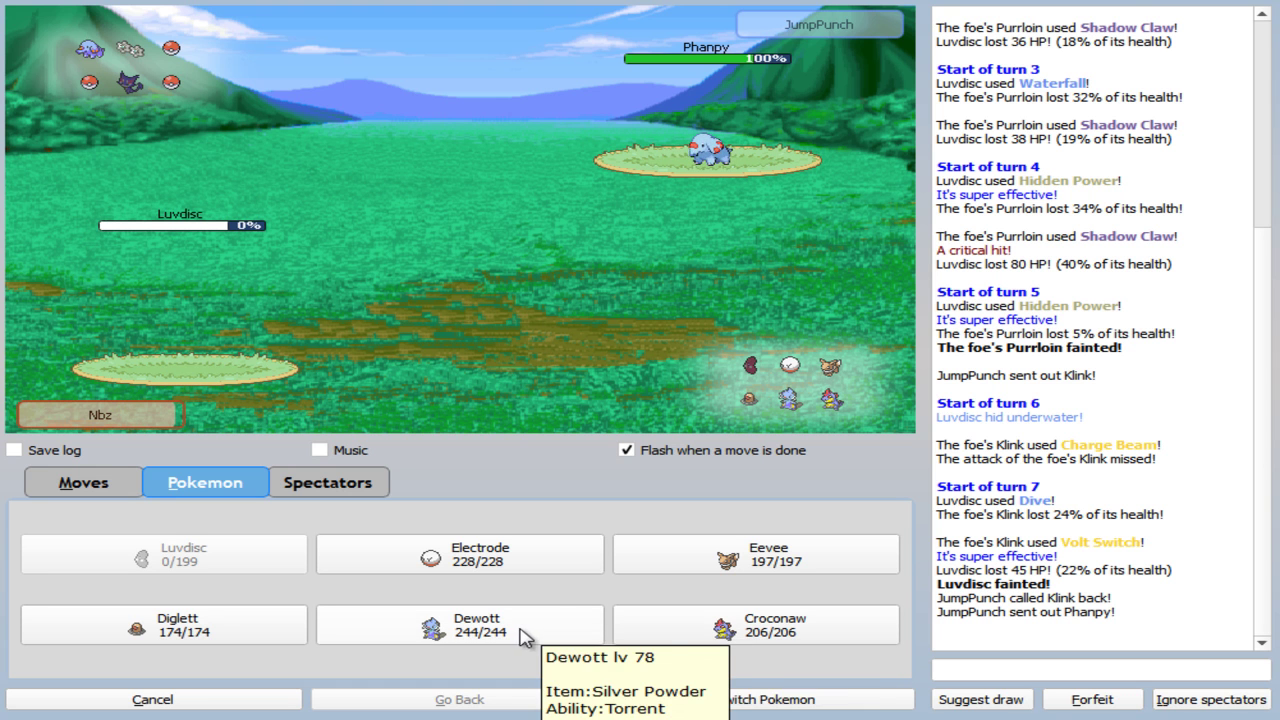
{"action": "left_click", "coordinate": [683, 631]}
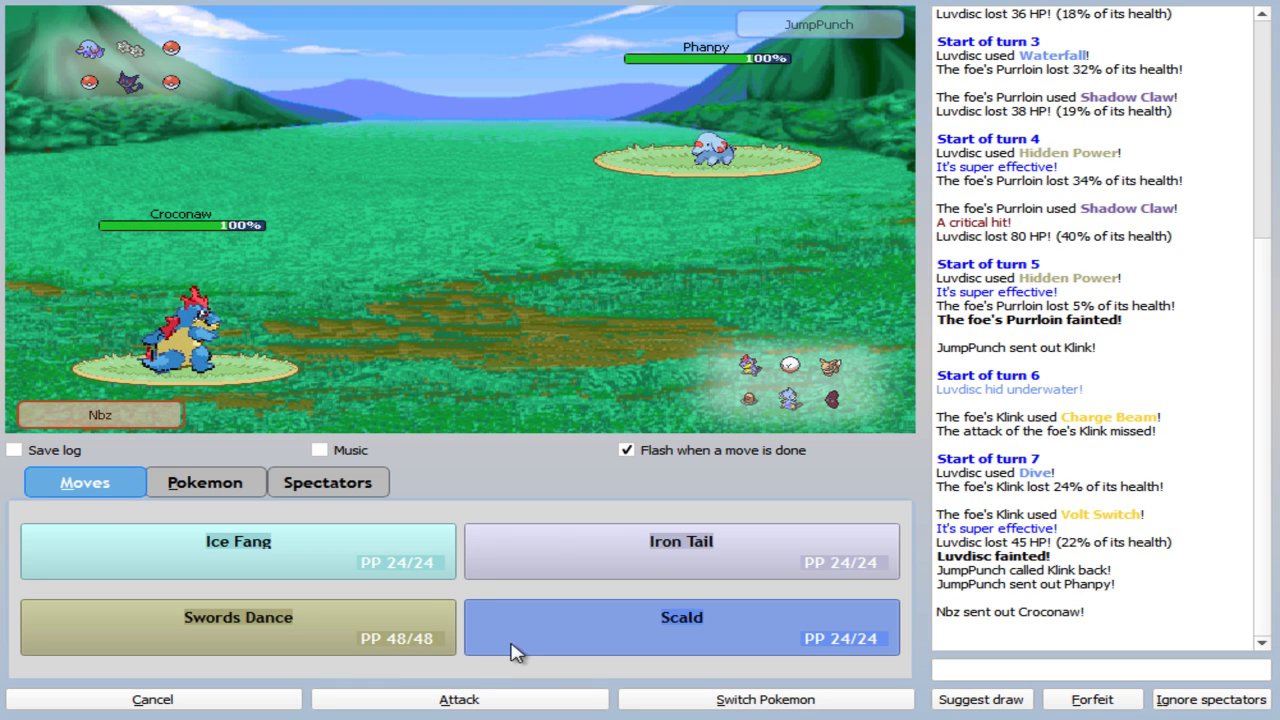
Knock out Klink with Croconaw's Scald, then swap the 11% Croconaw for Diglett against Zekrom.
{"action": "left_click", "coordinate": [575, 632]}
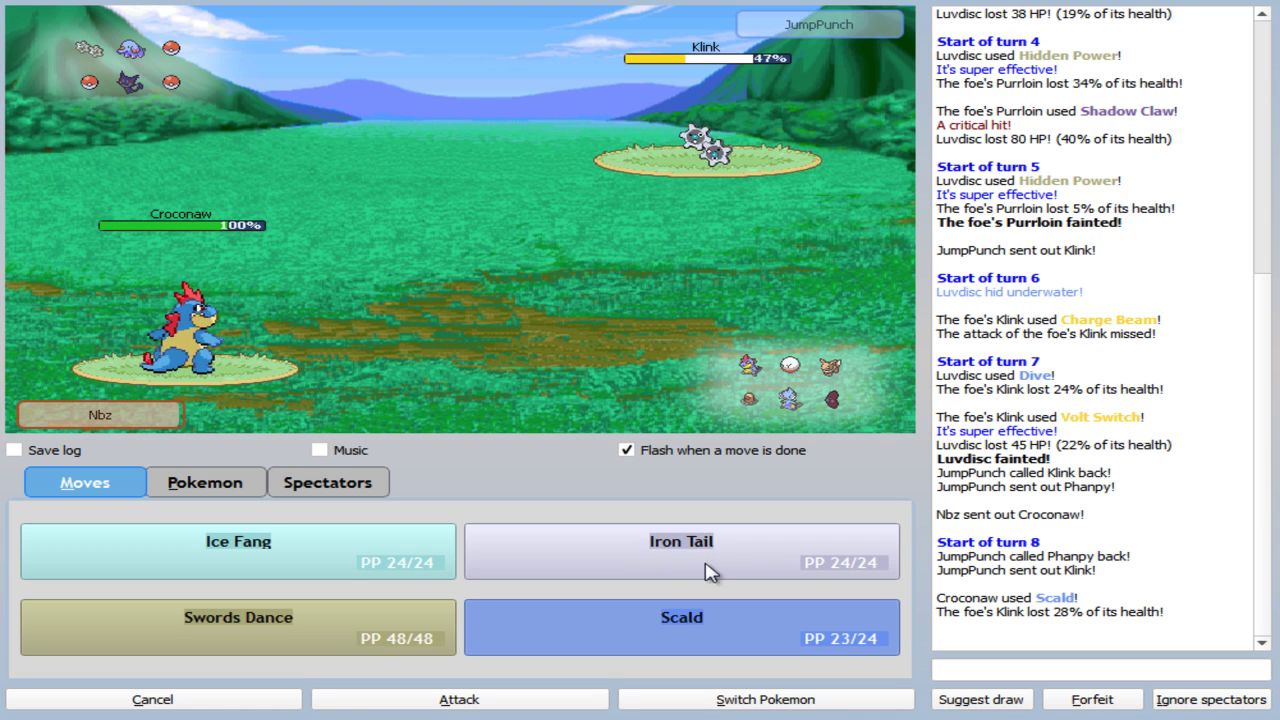
{"action": "left_click", "coordinate": [560, 625]}
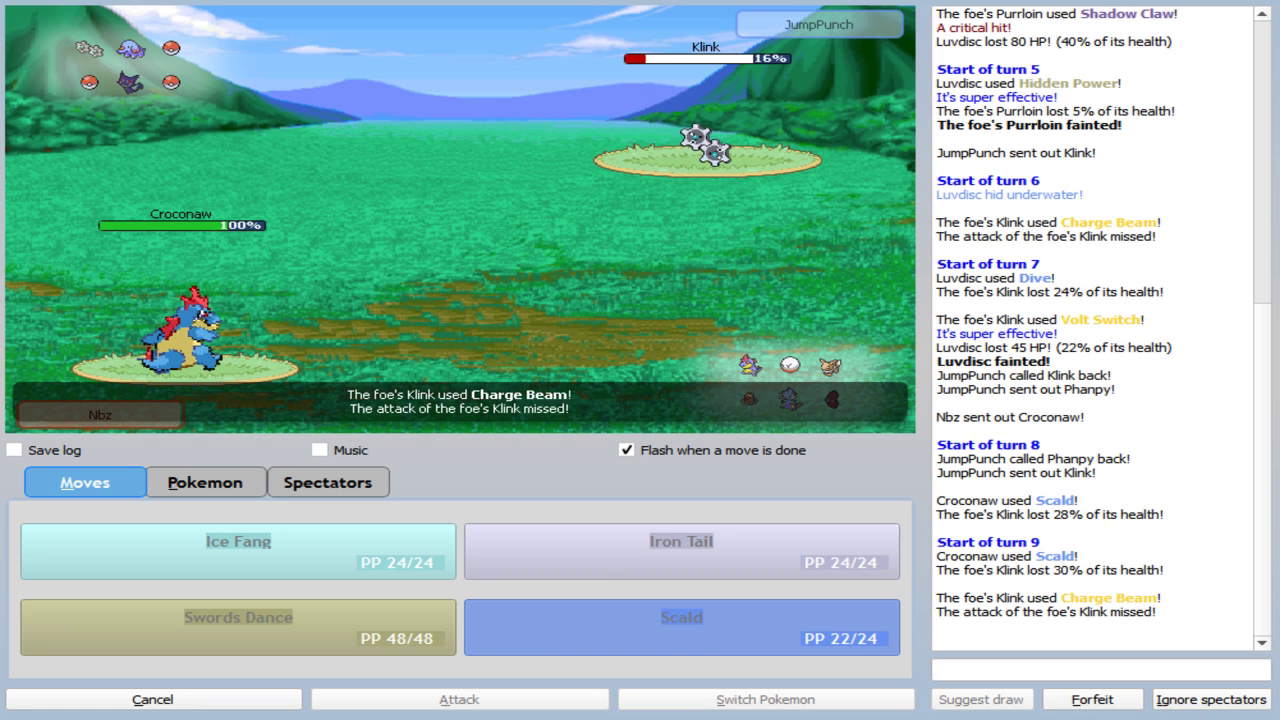
{"action": "left_click", "coordinate": [736, 638]}
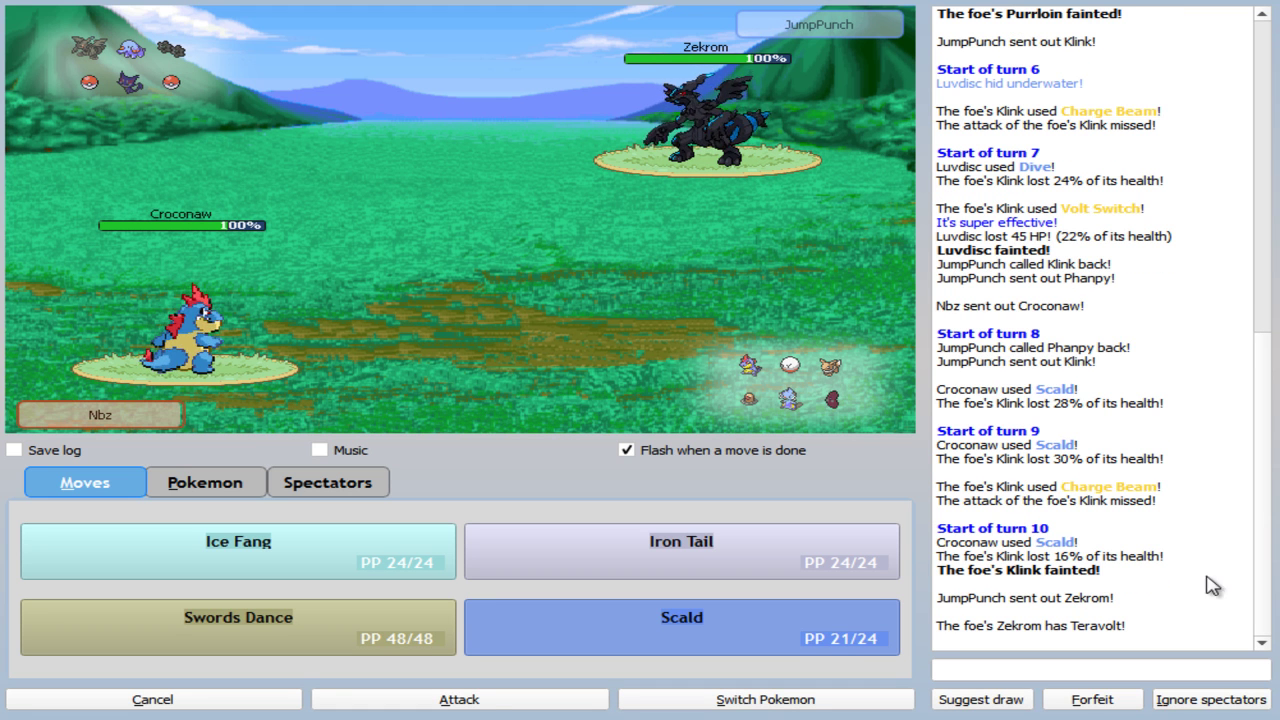
{"action": "left_click", "coordinate": [336, 566]}
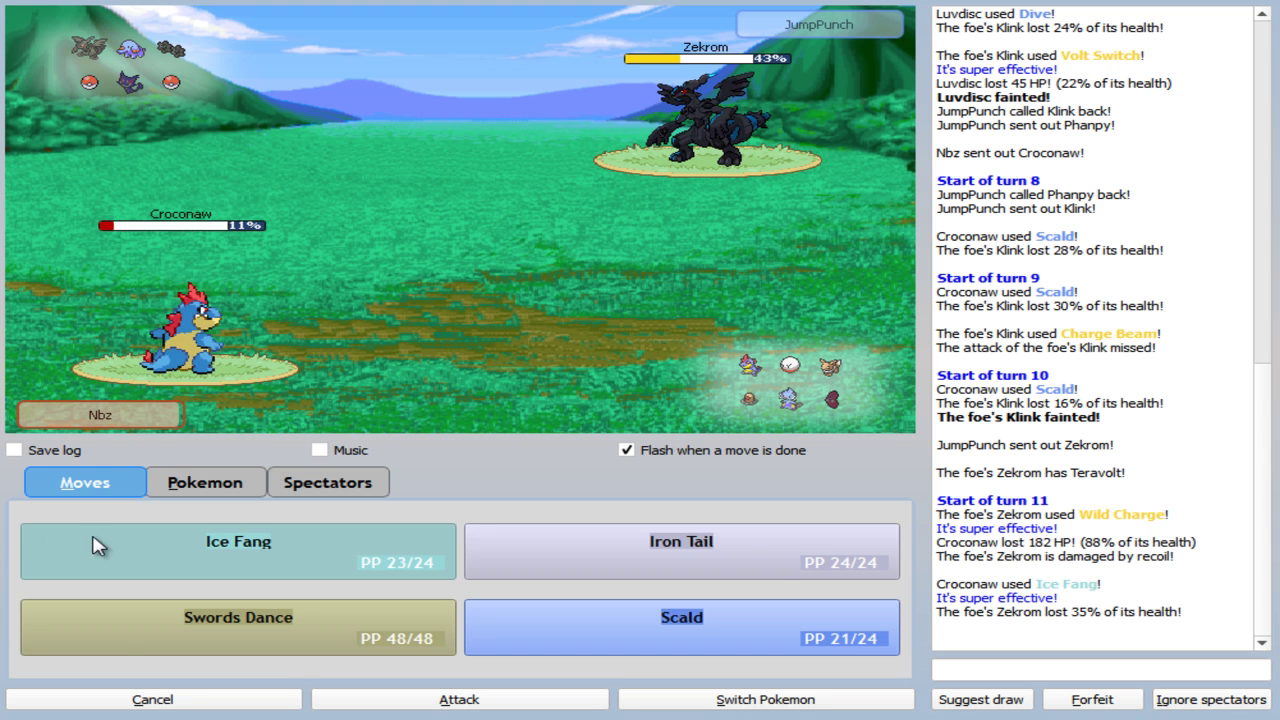
{"action": "left_click", "coordinate": [205, 482]}
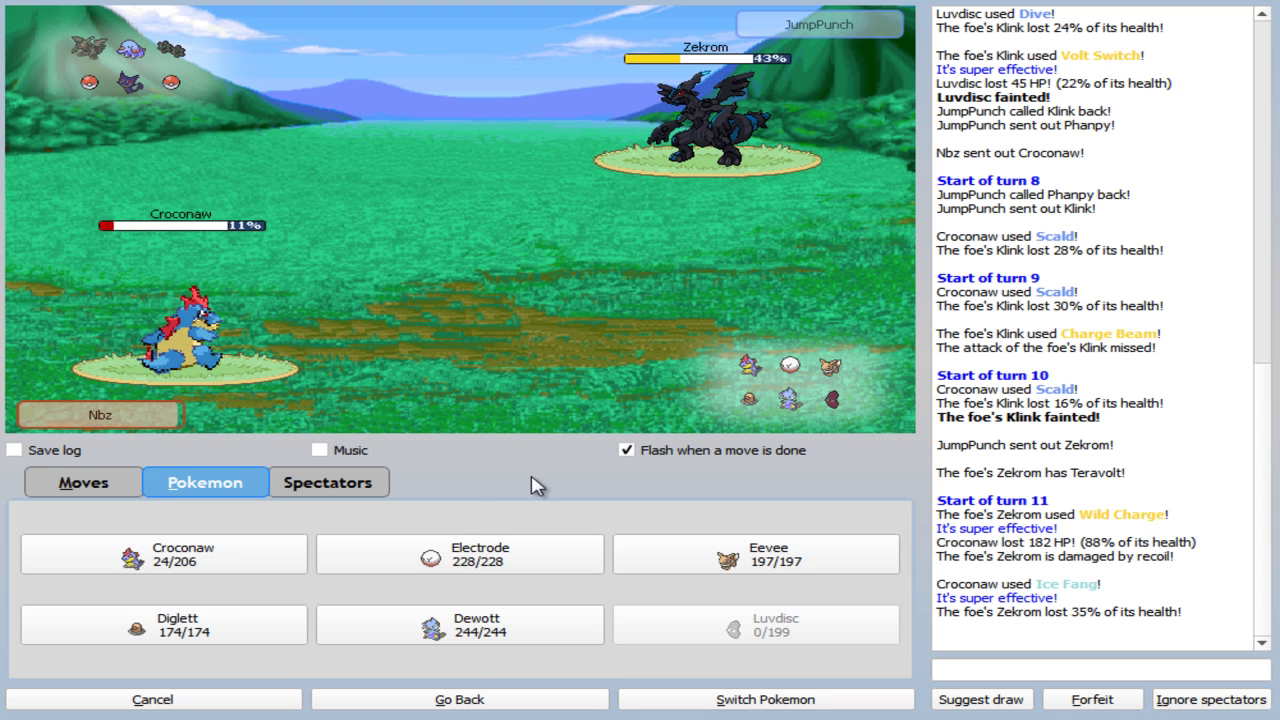
{"action": "left_click", "coordinate": [258, 628]}
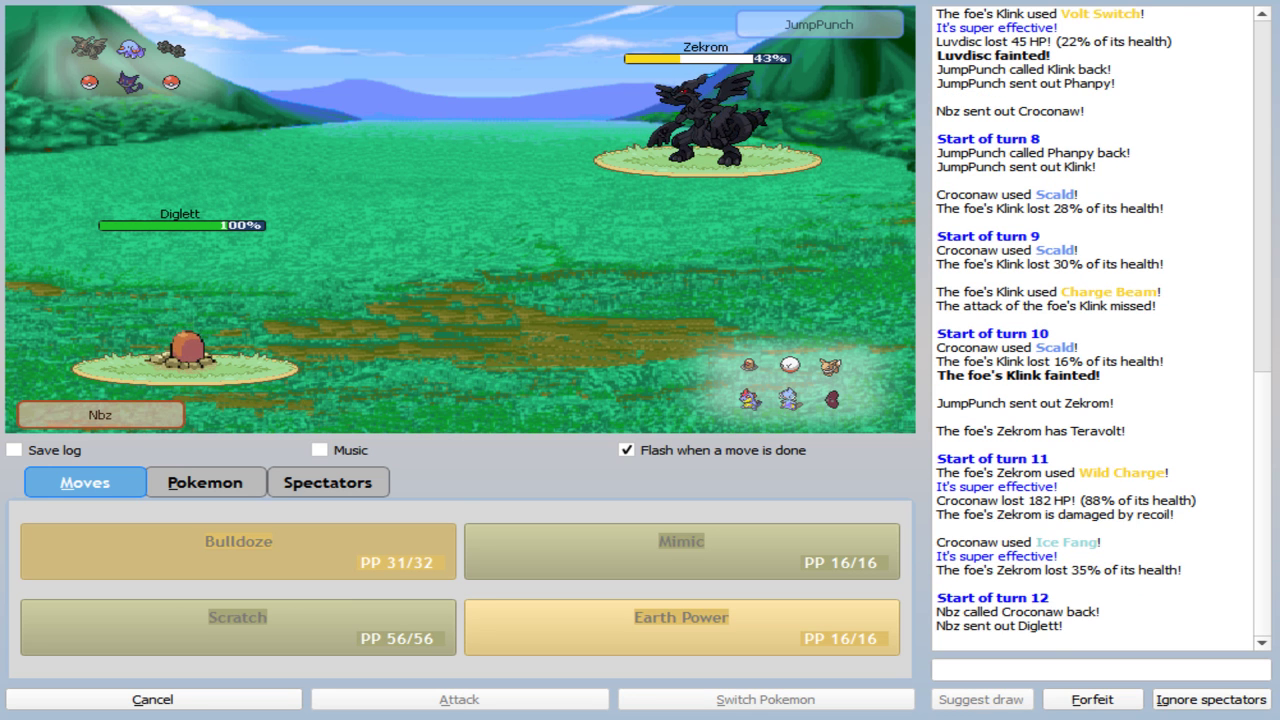
Knock out Zekrom with Bulldoze, check team health, then send Eevee in against Phanpy.
{"action": "left_click", "coordinate": [393, 570]}
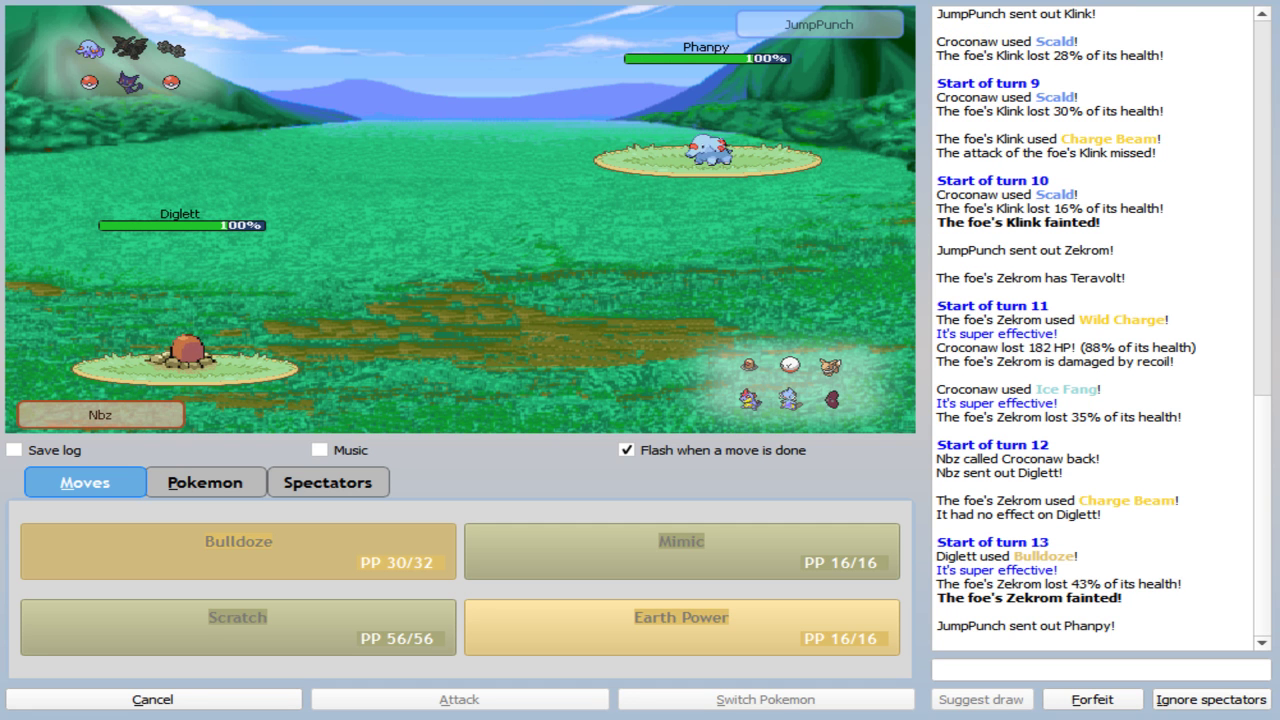
{"action": "left_click", "coordinate": [205, 482]}
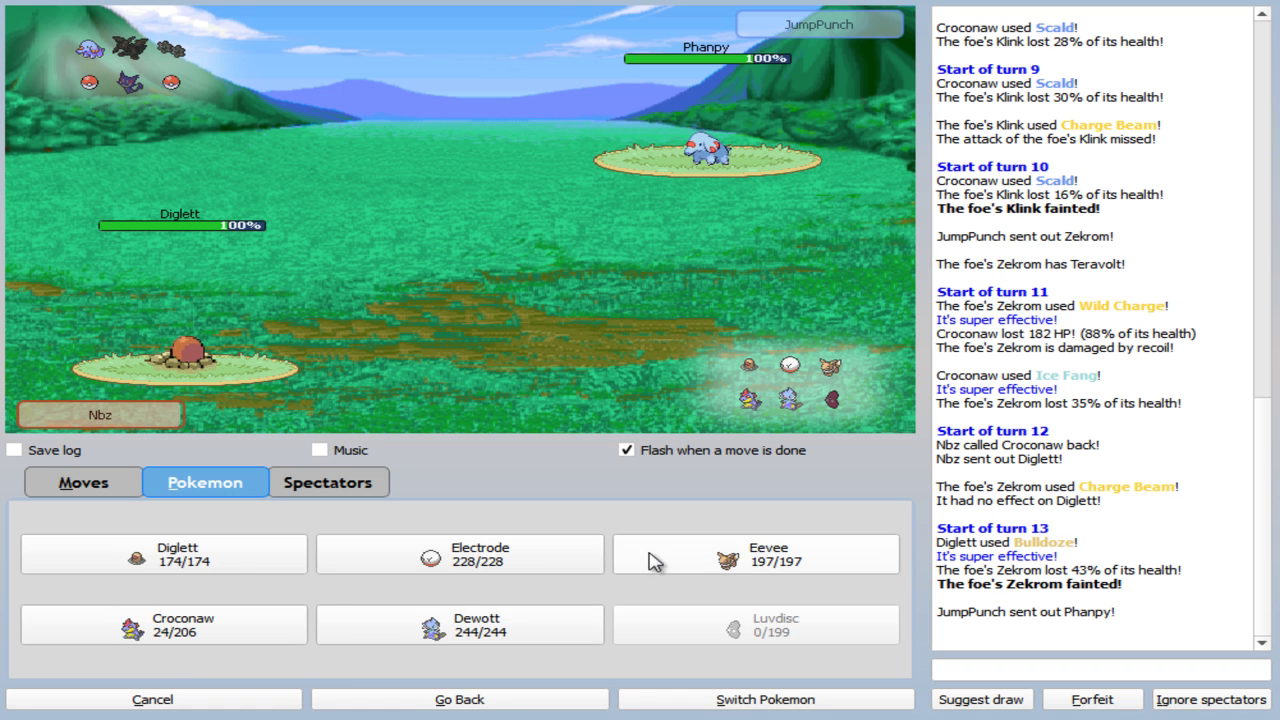
{"action": "left_click", "coordinate": [83, 482]}
{"action": "left_click", "coordinate": [205, 482]}
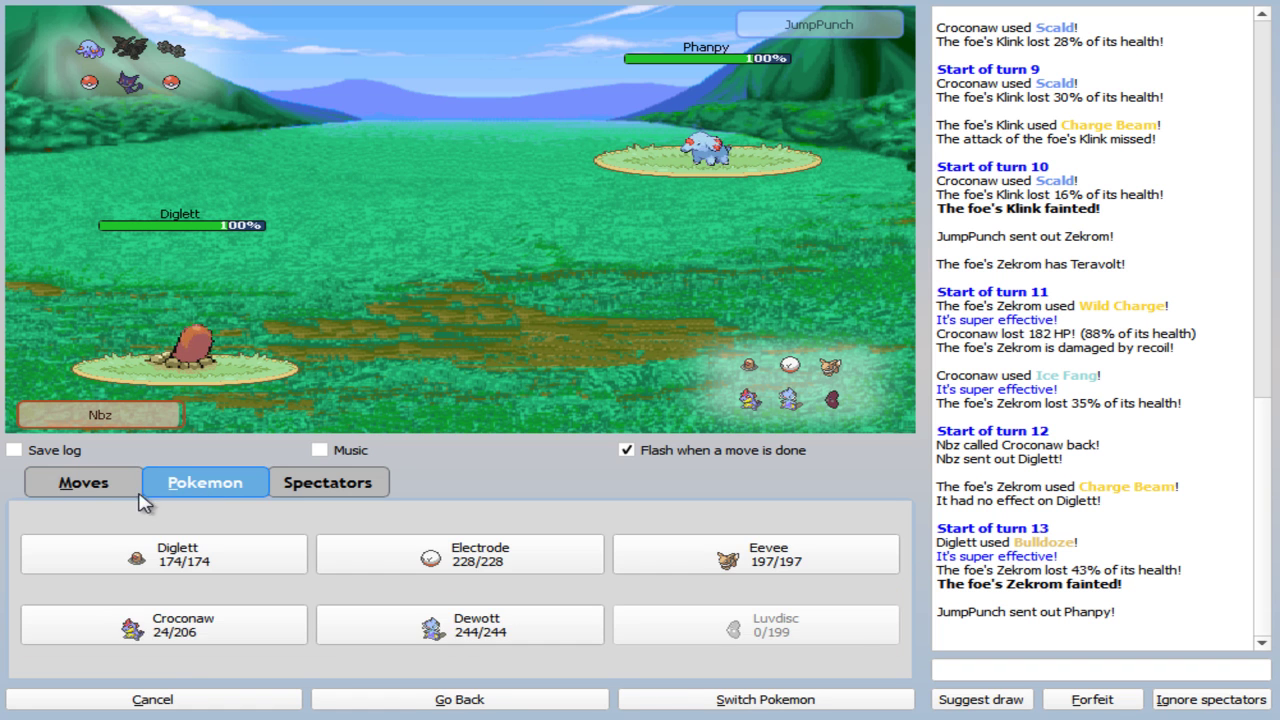
{"action": "left_click", "coordinate": [83, 482]}
{"action": "left_click", "coordinate": [205, 482]}
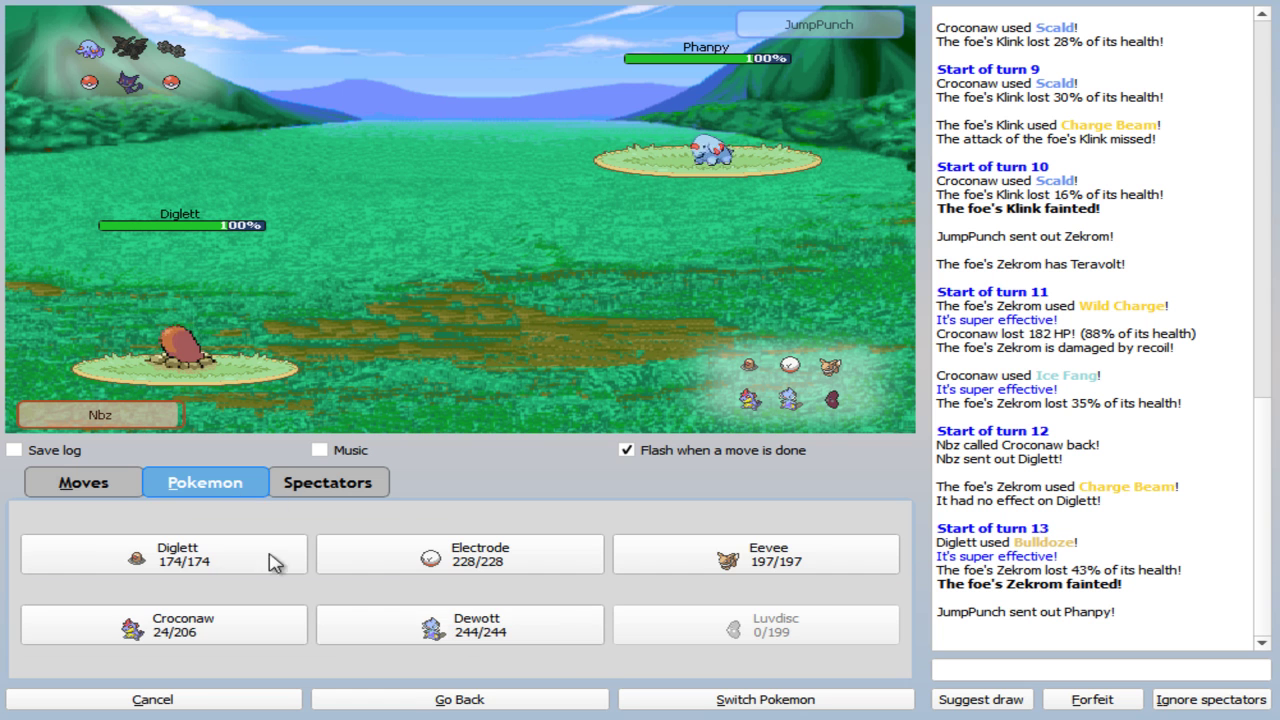
{"action": "left_click", "coordinate": [83, 482]}
{"action": "left_click", "coordinate": [205, 482]}
{"action": "left_click", "coordinate": [83, 482]}
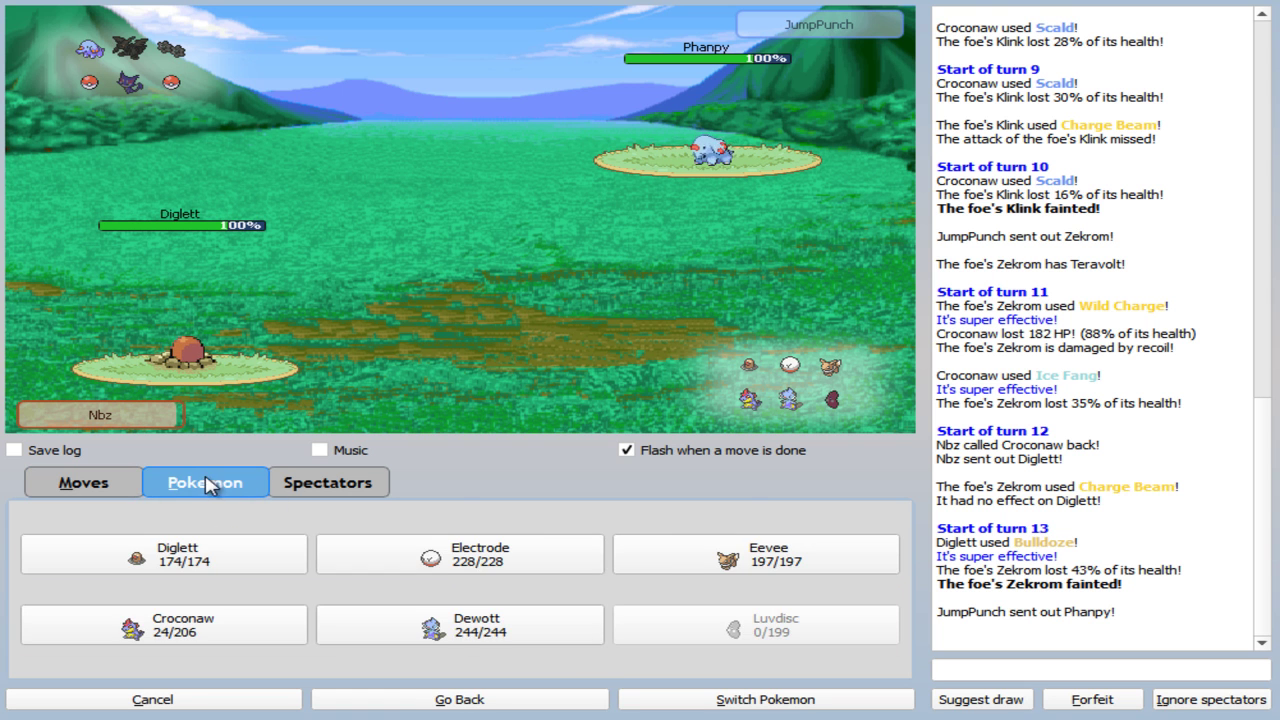
{"action": "left_click", "coordinate": [755, 556]}
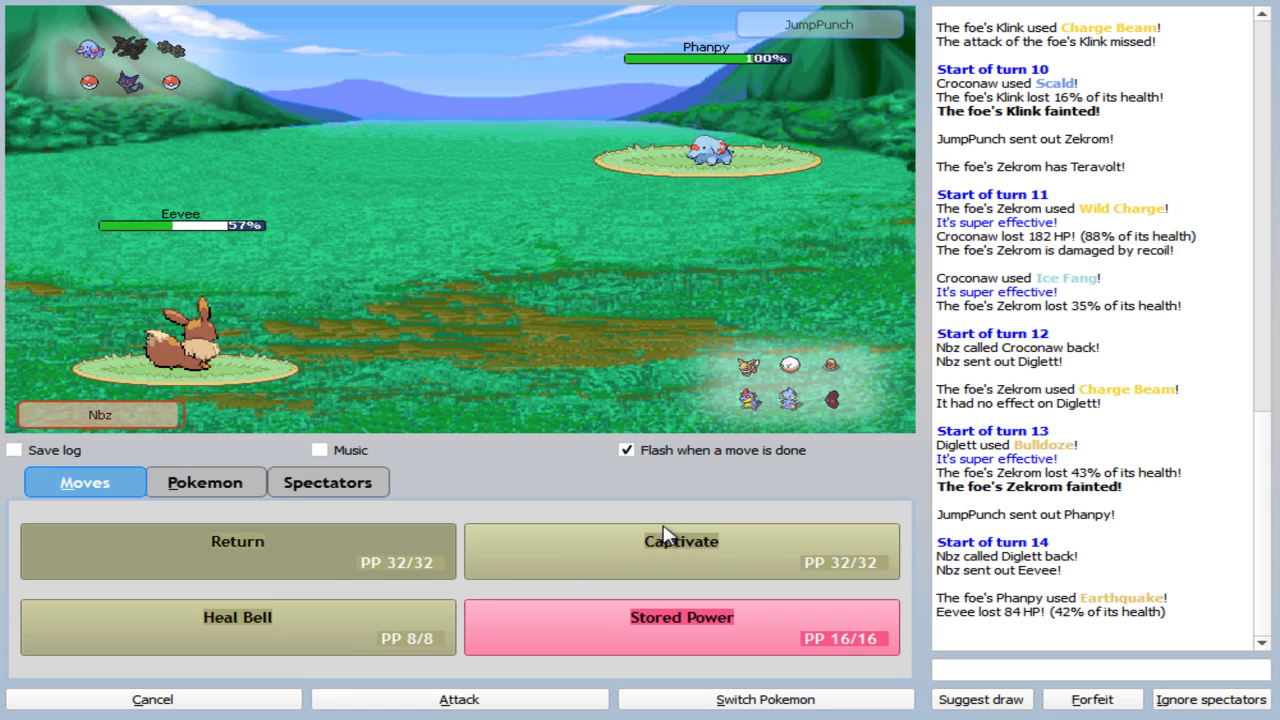
Fight Pawniard with Eevee's Captivate and Return until Eevee faints, then send in Dewott.
{"action": "left_click", "coordinate": [638, 550]}
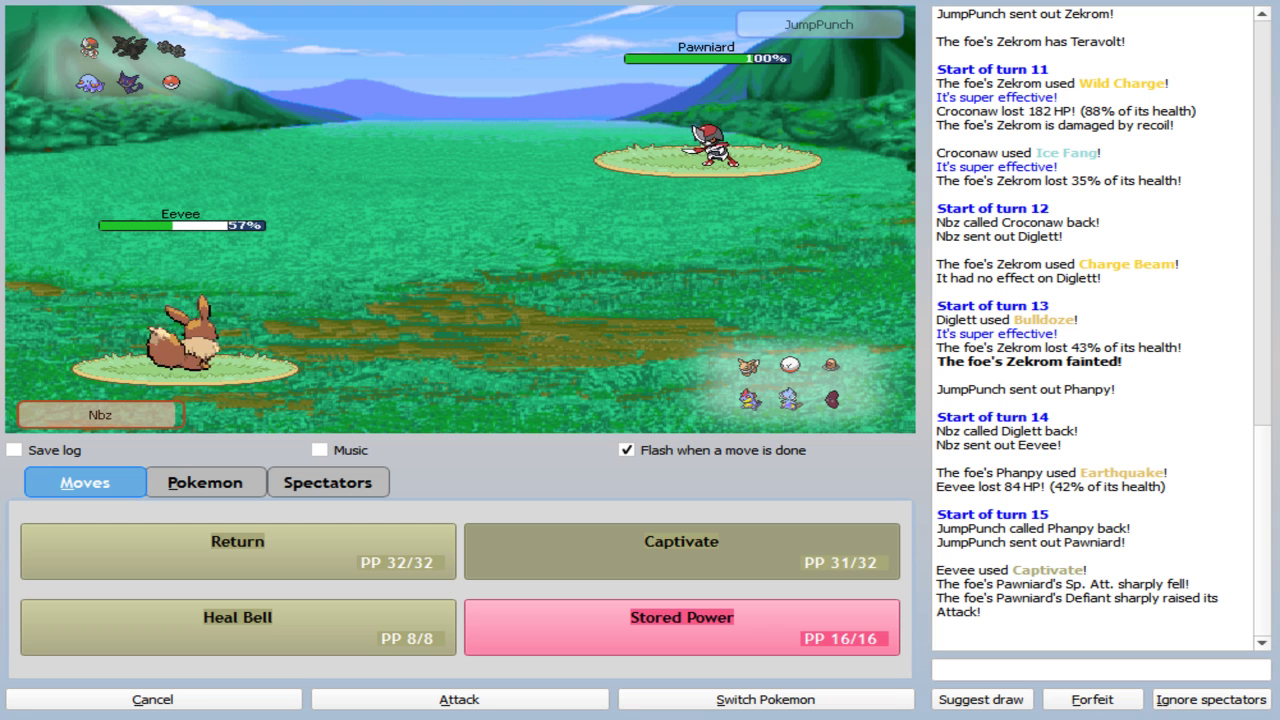
{"action": "left_click", "coordinate": [181, 497]}
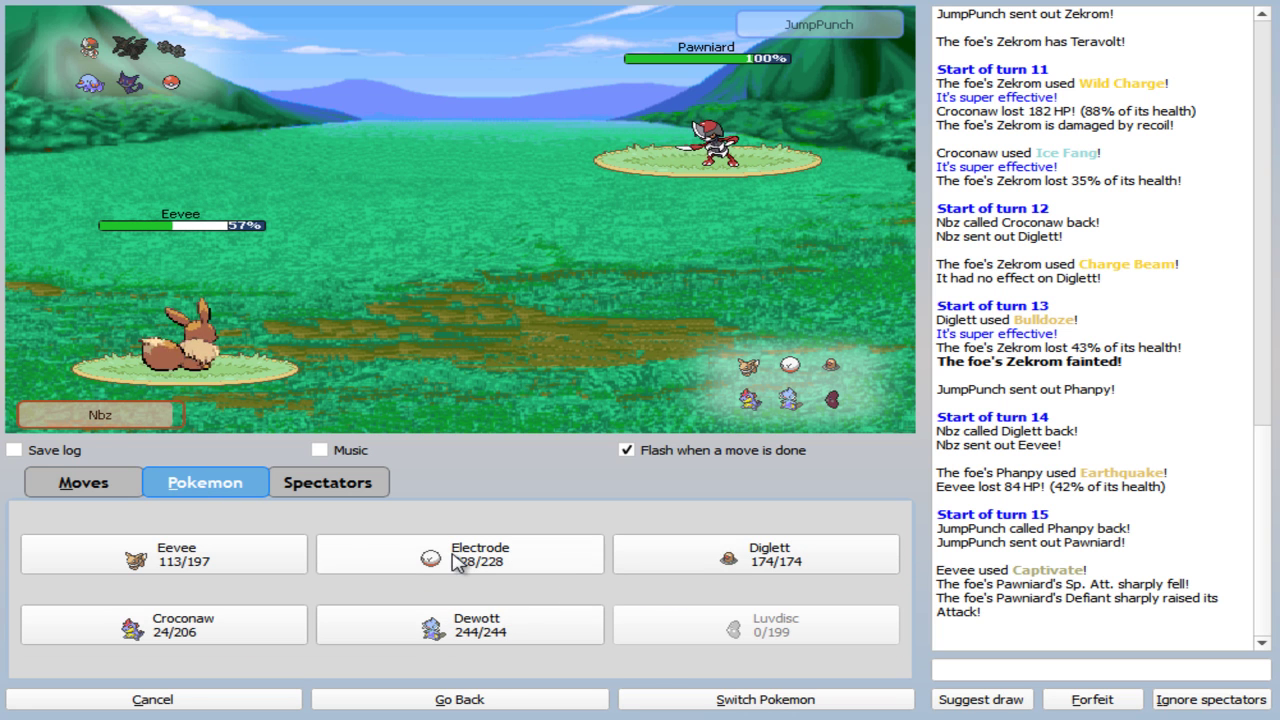
{"action": "left_click", "coordinate": [84, 483]}
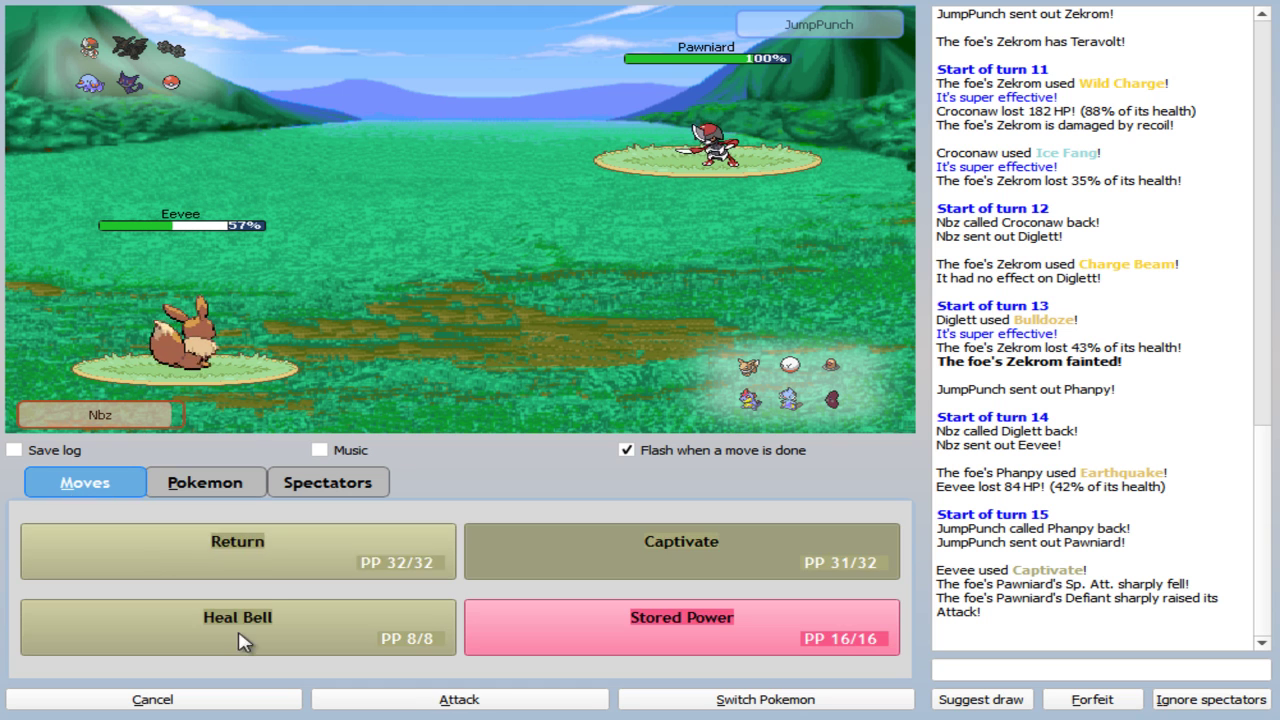
{"action": "left_click", "coordinate": [289, 553]}
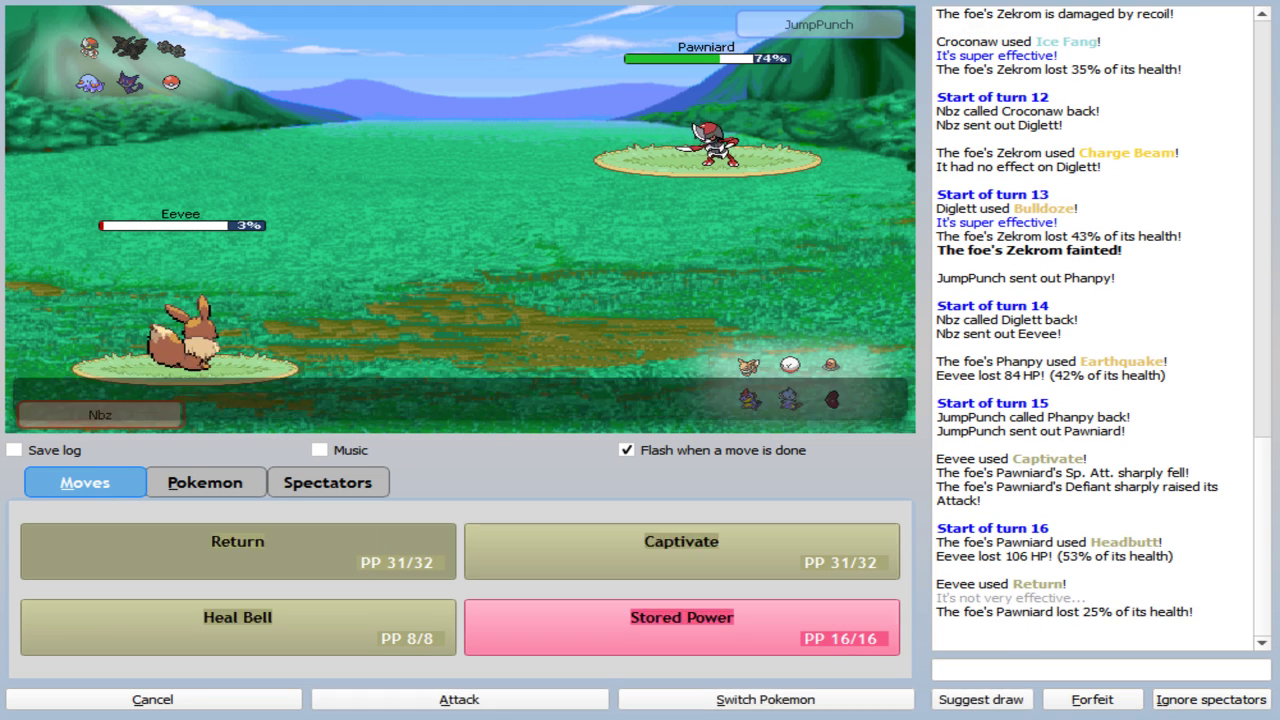
{"action": "left_click", "coordinate": [576, 630]}
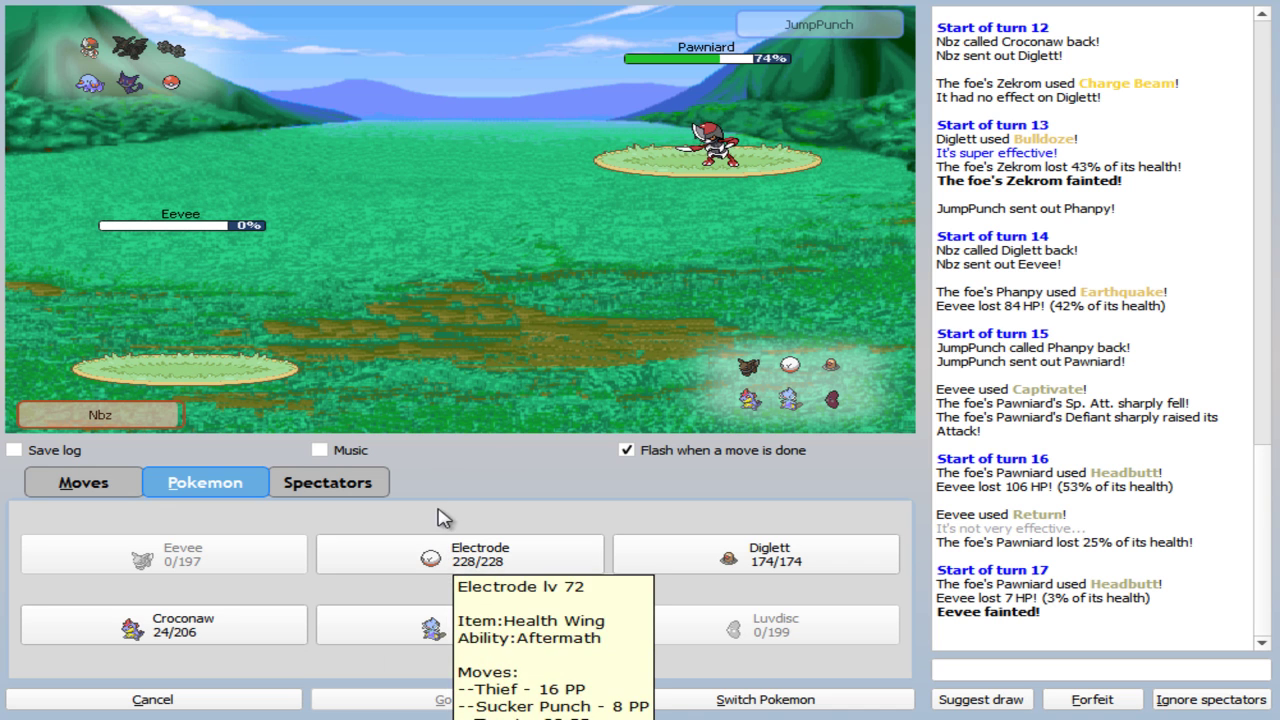
{"action": "left_click", "coordinate": [415, 624]}
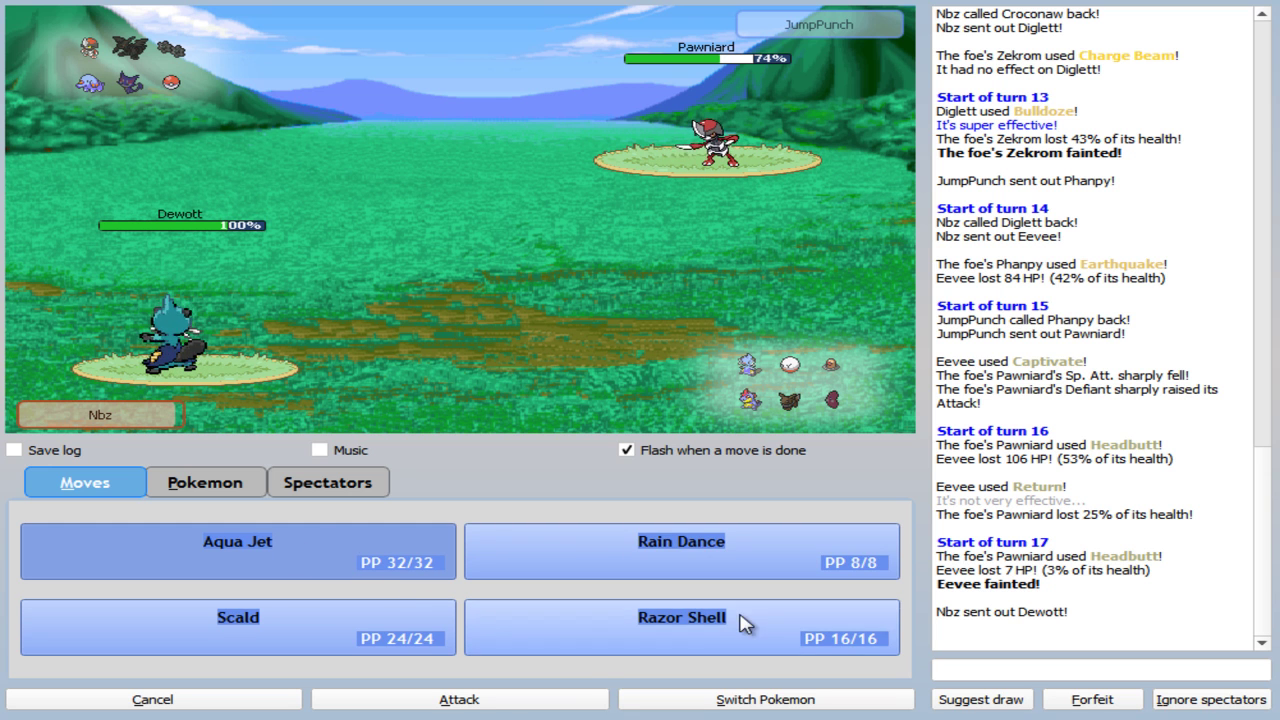
Attack with Dewott's Scald, Scald, Razor Shell and Scald, then bring in Electrode after Dewott faints.
{"action": "left_click", "coordinate": [440, 625]}
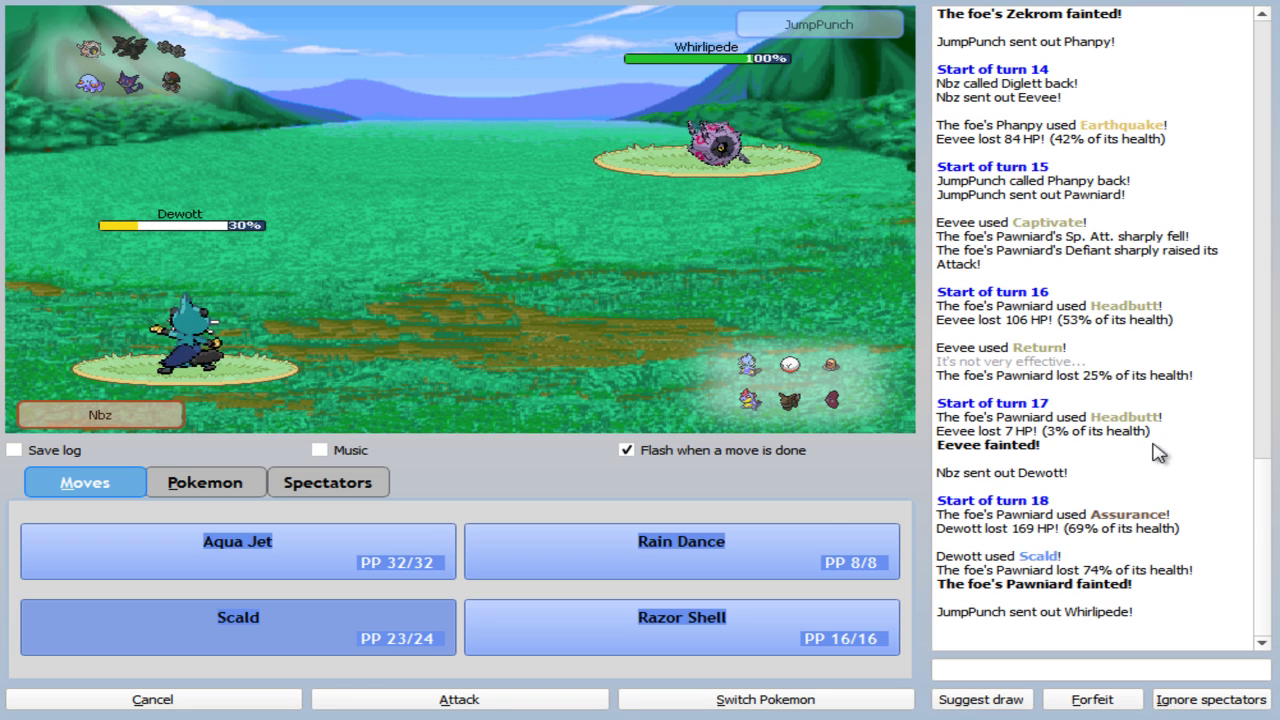
{"action": "left_click", "coordinate": [320, 637]}
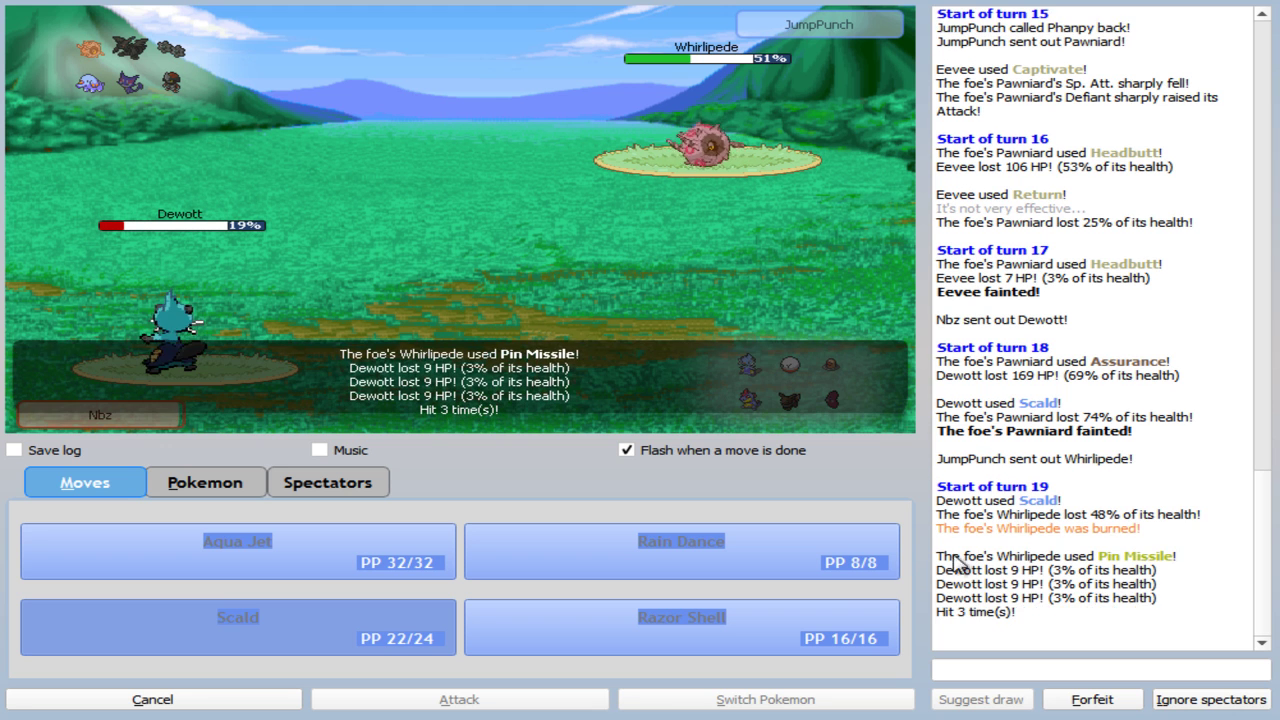
{"action": "left_click", "coordinate": [503, 637]}
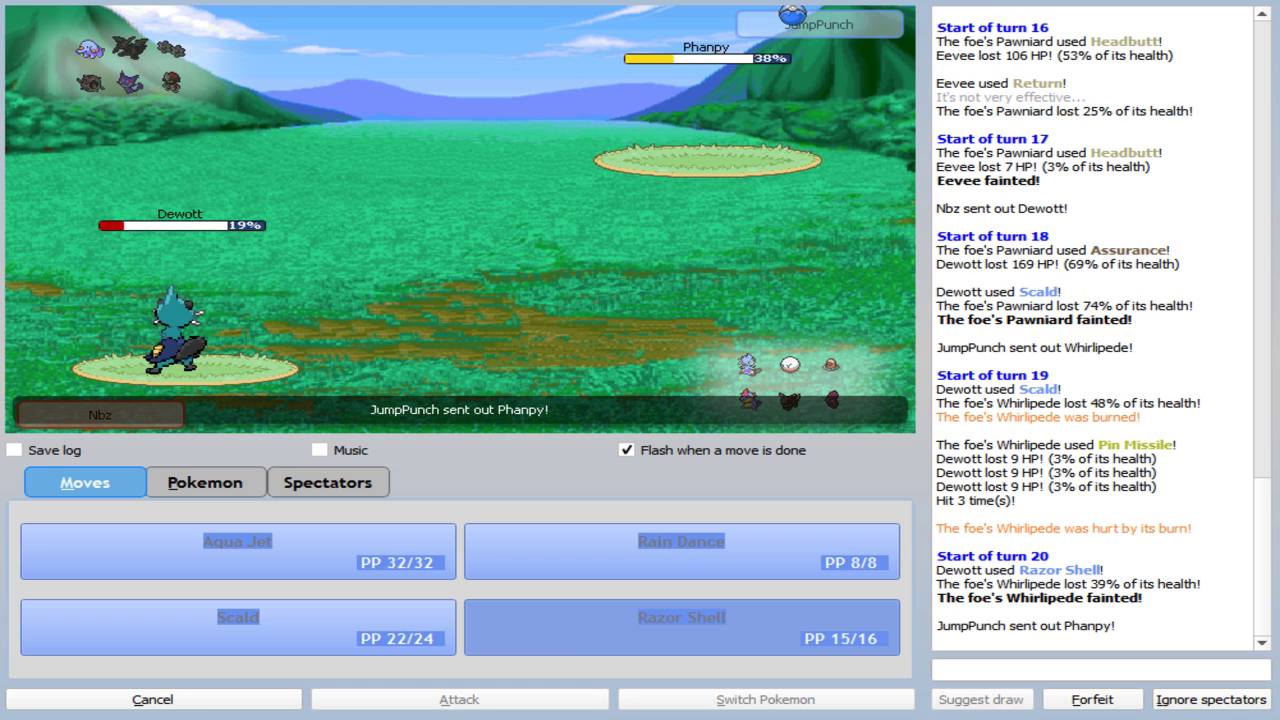
{"action": "left_click", "coordinate": [325, 632]}
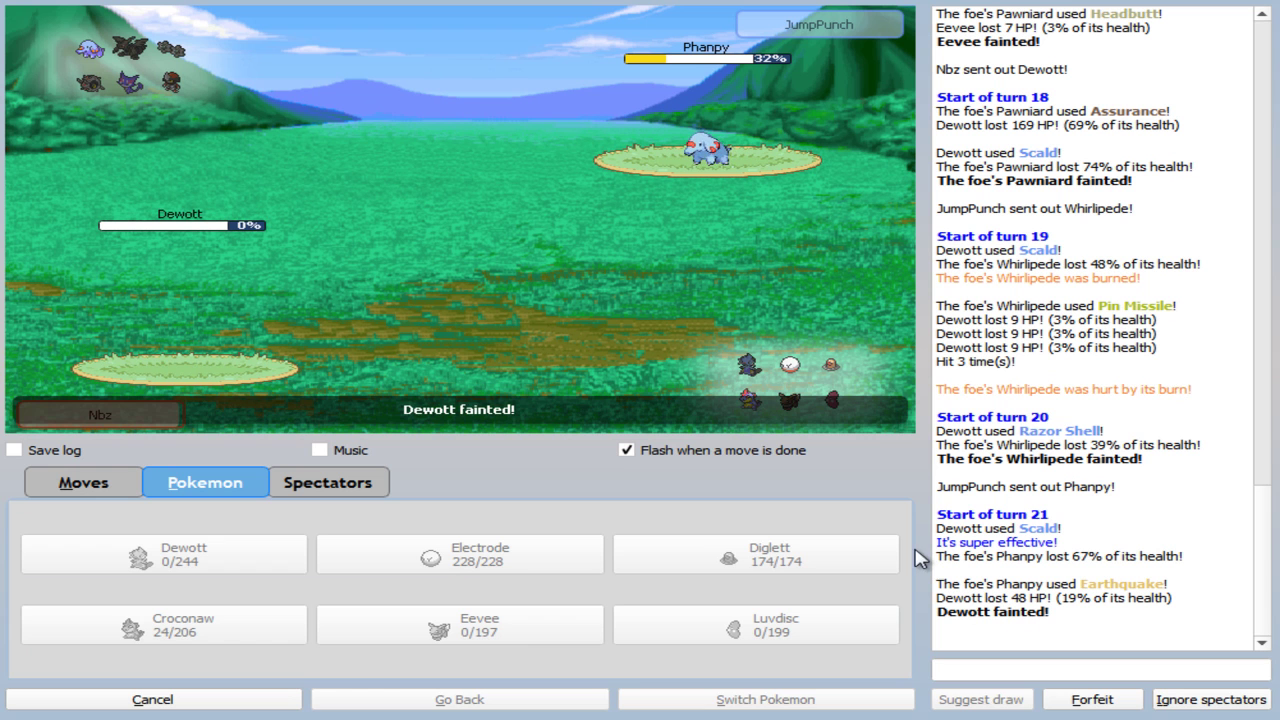
{"action": "left_click", "coordinate": [493, 560]}
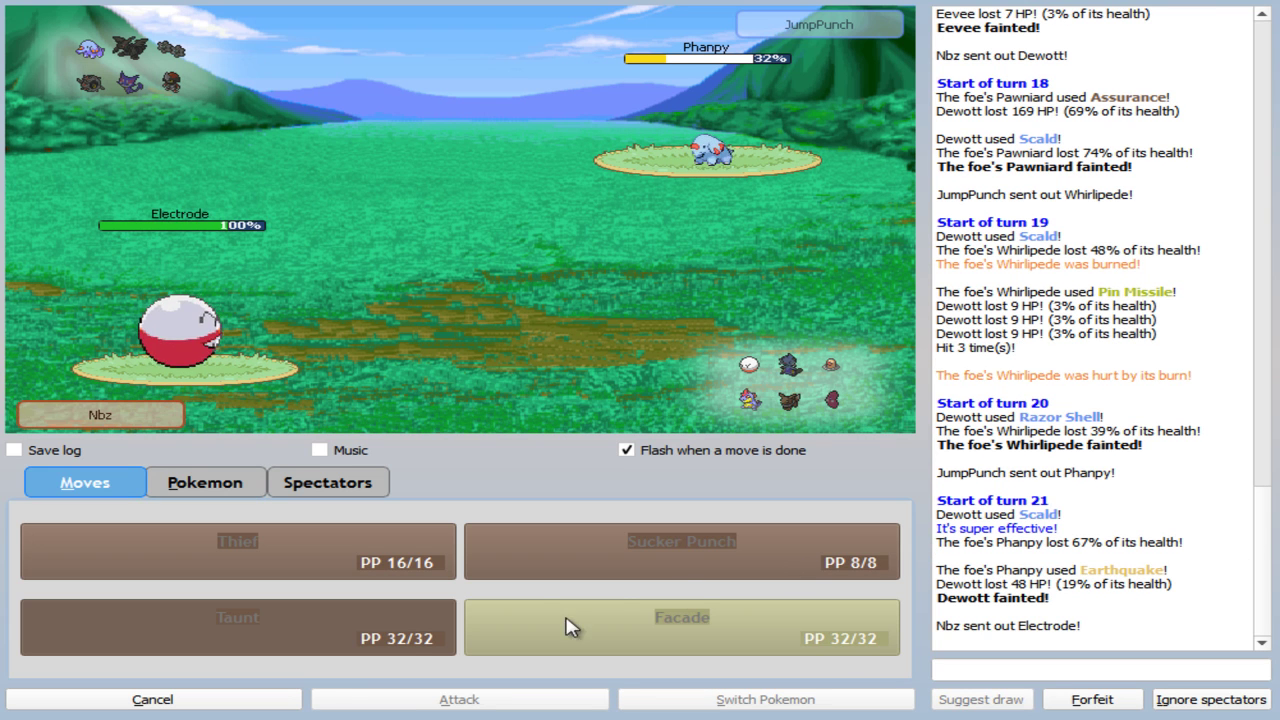
Hit Phanpy with Electrode's Sucker Punch, then send Diglett to finish it with Earth Power.
{"action": "left_click", "coordinate": [545, 620]}
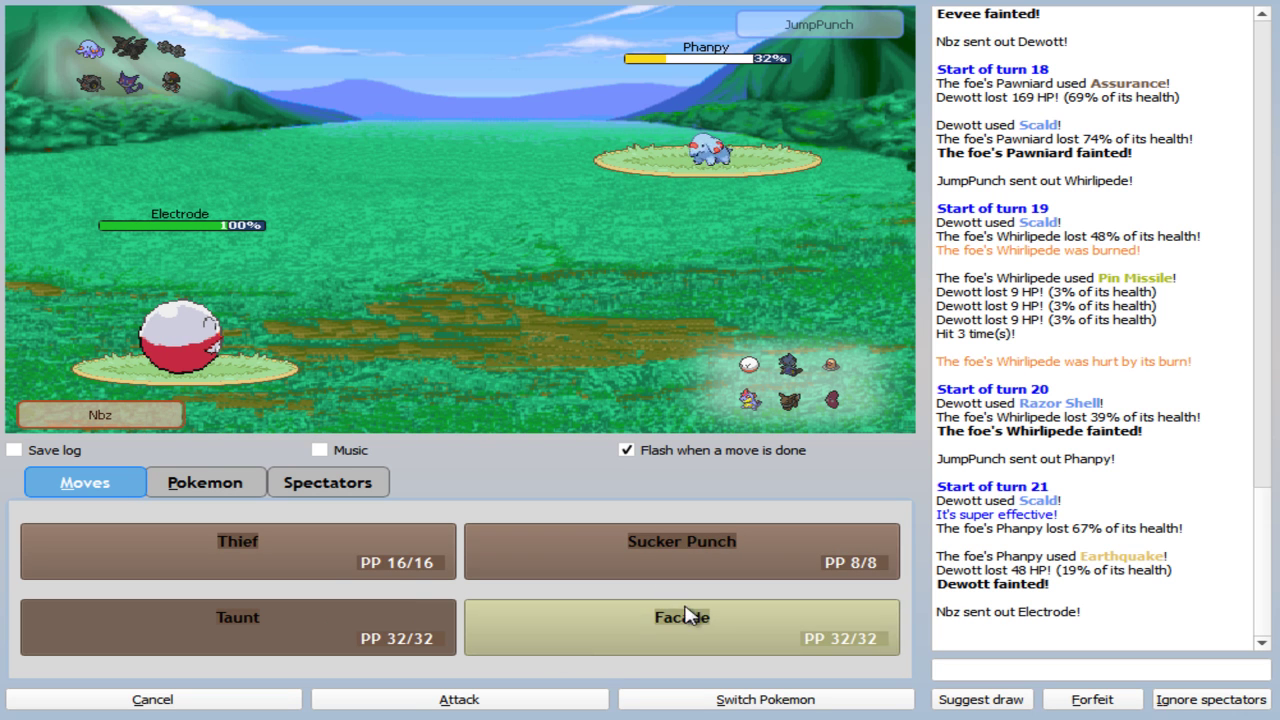
{"action": "double_click", "coordinate": [700, 527]}
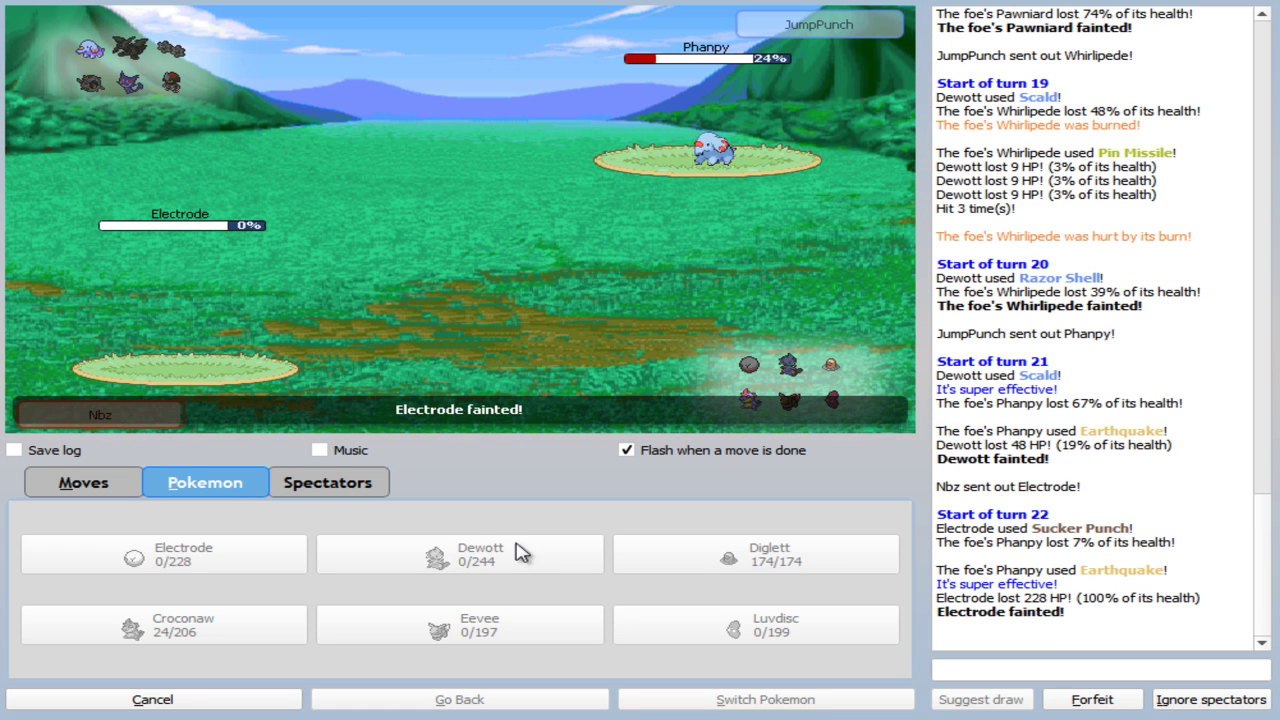
{"action": "left_click", "coordinate": [677, 560]}
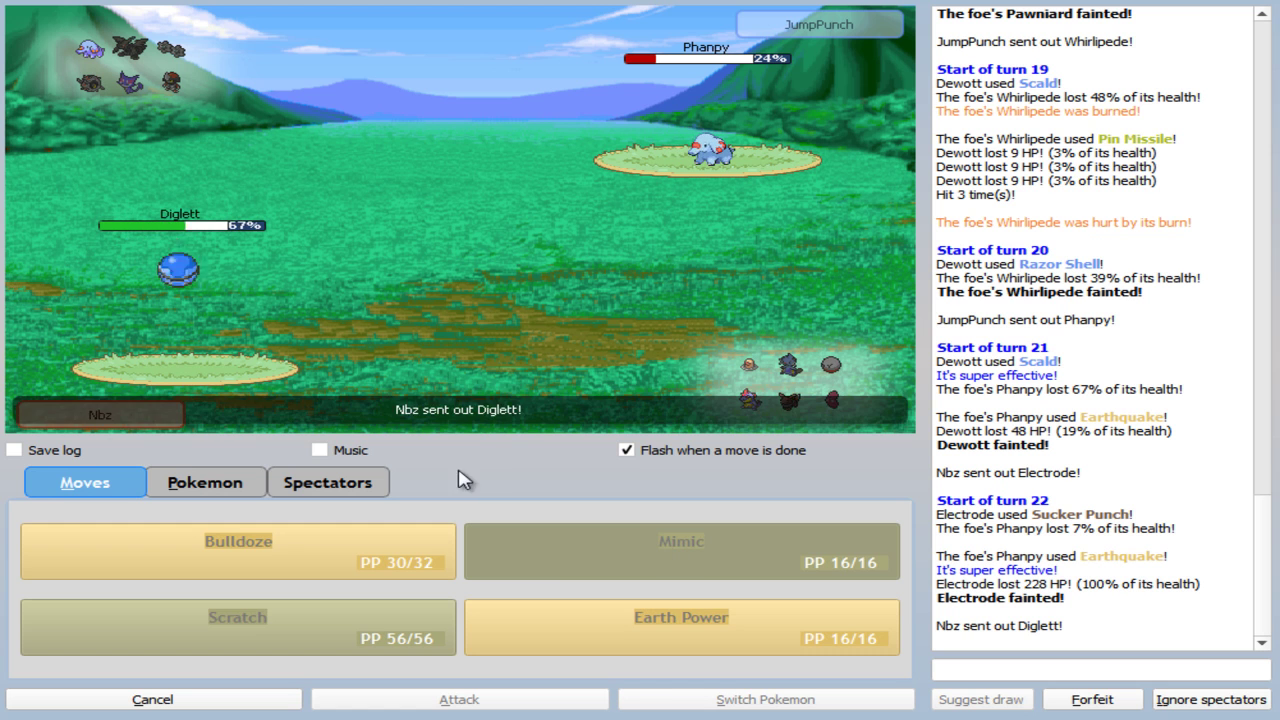
{"action": "left_click", "coordinate": [610, 628]}
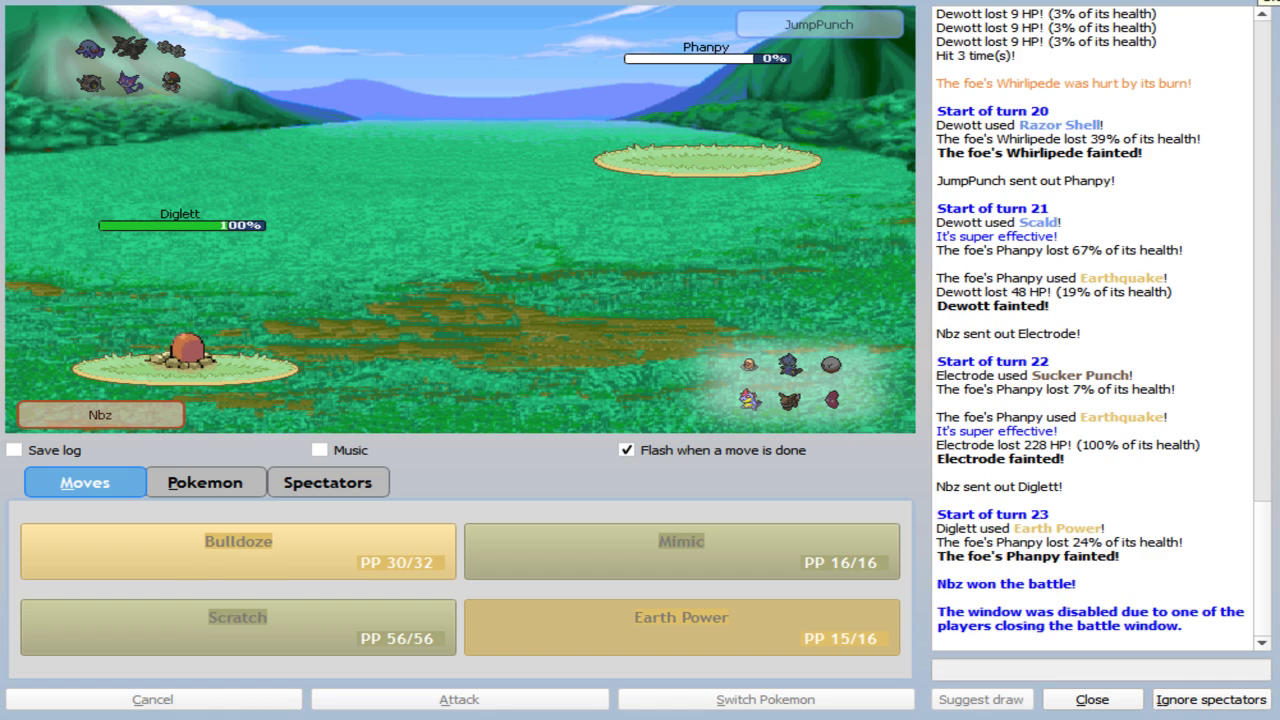
Close the finished battle window to return to the Lounge chat.
{"action": "left_click", "coordinate": [1092, 699]}
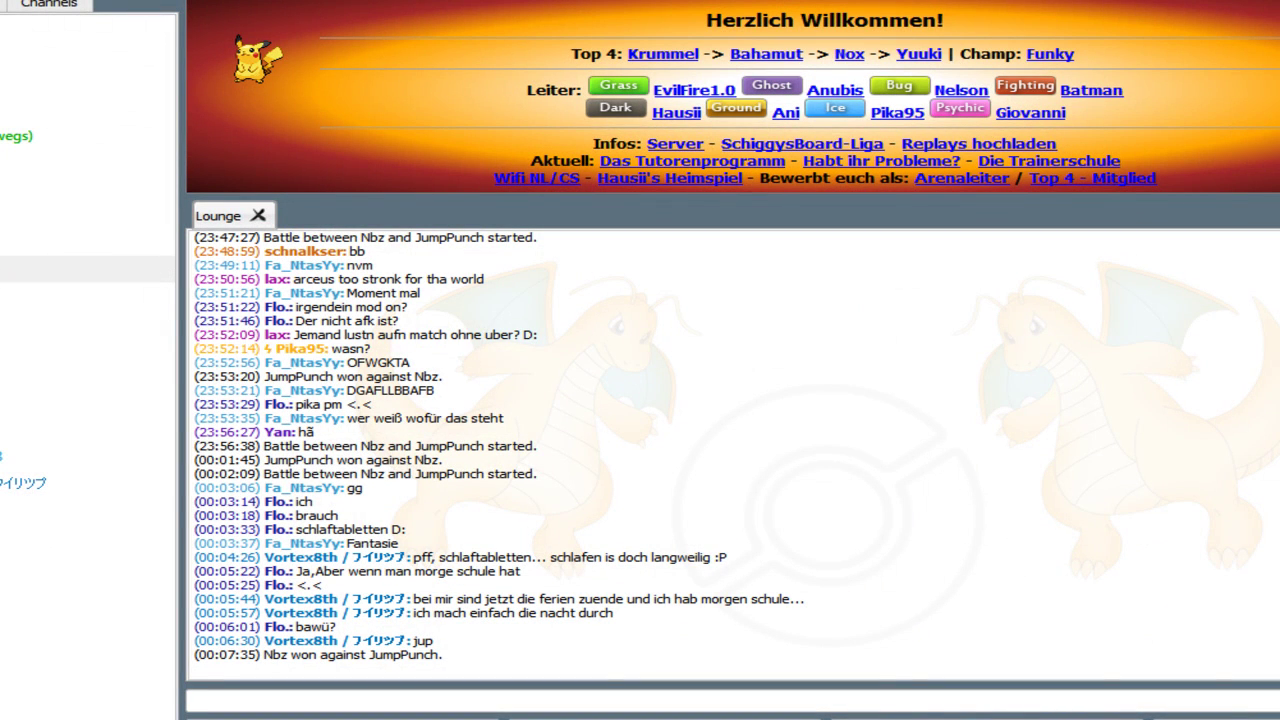